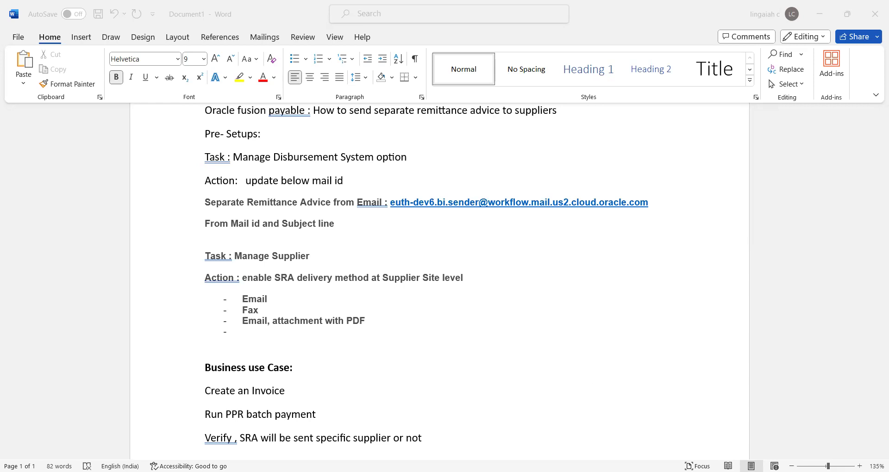
Read through the Word setup notes, then switch to the Oracle search listing the Manage disbursement tasks.
left_click(597, 413)
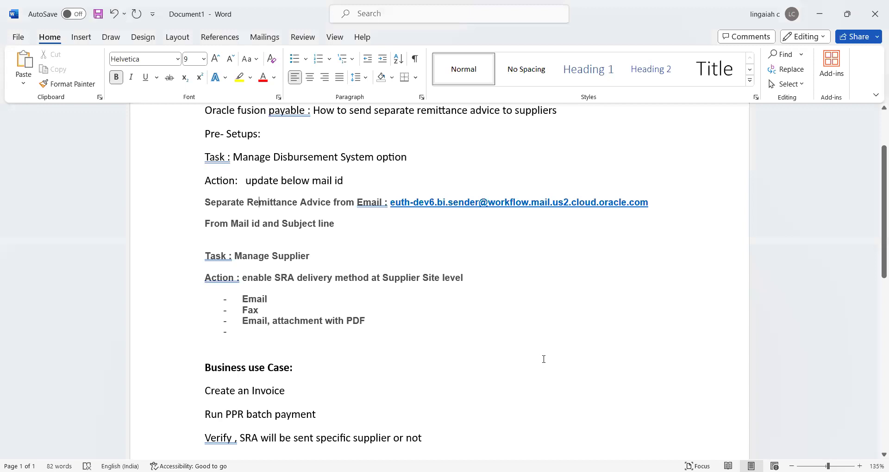
left_click(546, 311)
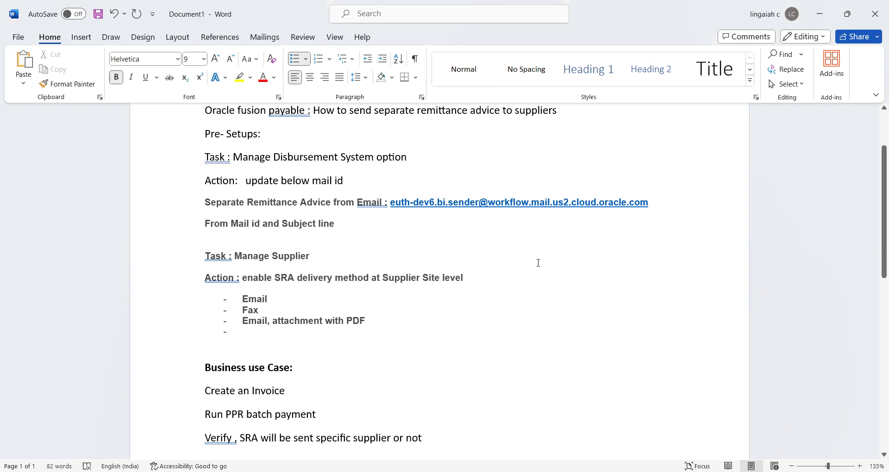
key("Up")
key("Up")
key("Up")
key("Up")
key("Up")
key("Up")
key("Up")
key("Up")
key("Up")
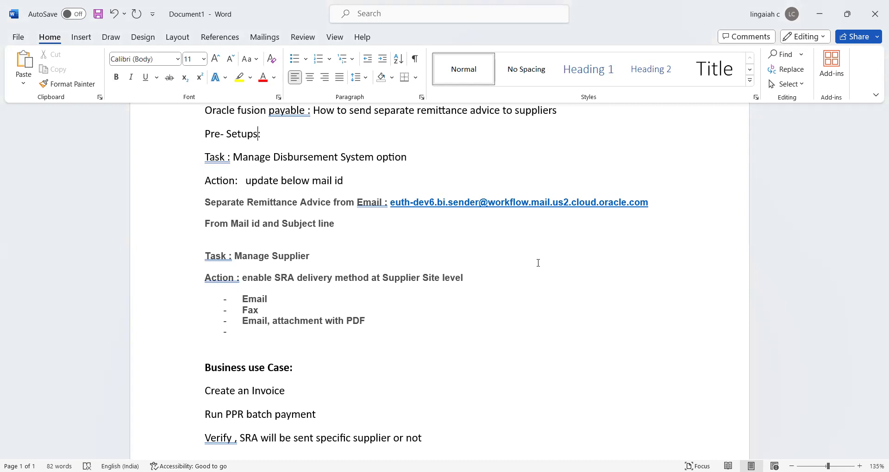
key("Down")
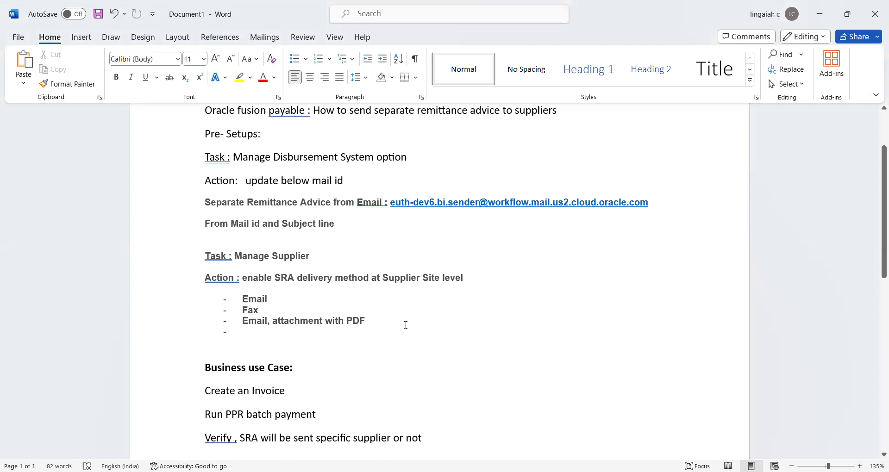
key("Down")
key("Down")
key("Down")
key("Down")
key("Down")
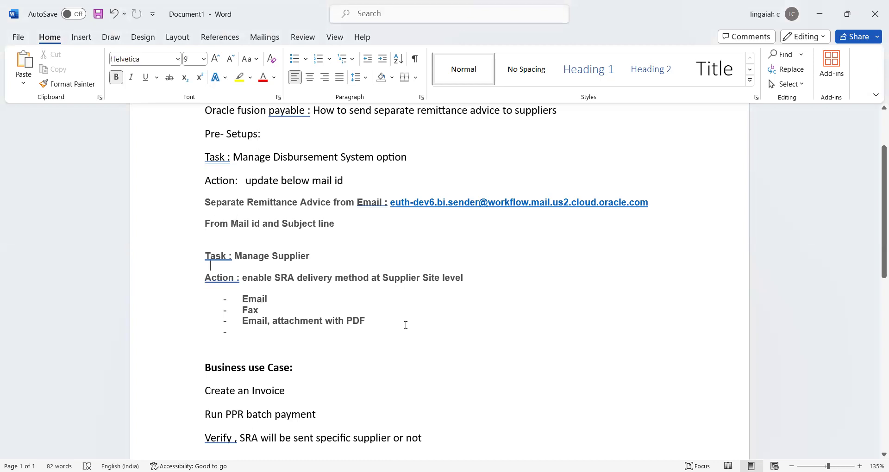
key("Down")
key("Down")
key("Down")
key("Down")
key("Down")
key("Down")
key("Down")
key("Down")
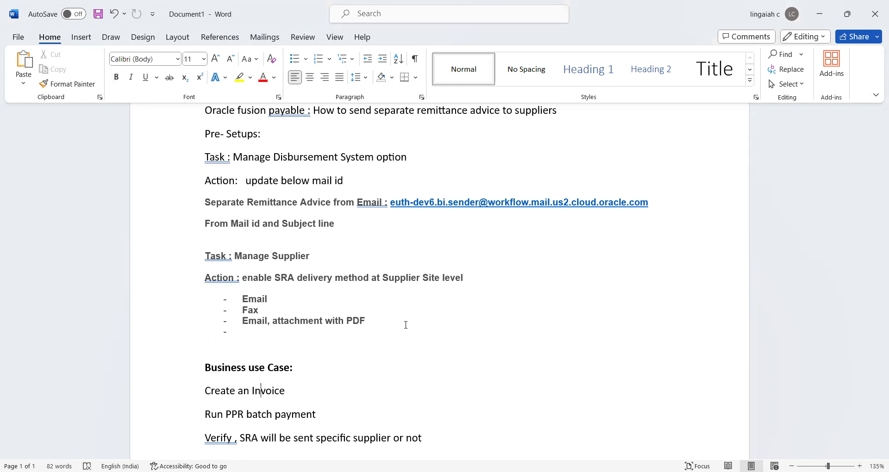
key("Down")
key("Down")
key("Up")
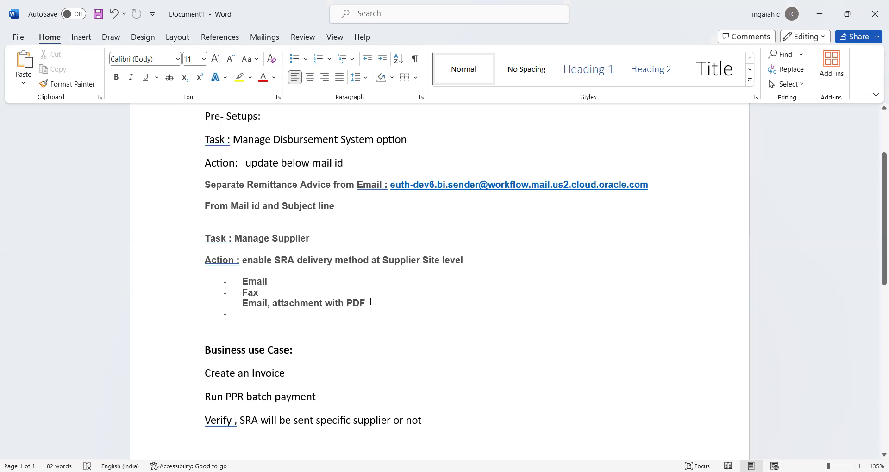
key("Up")
key("Up")
key("Up")
key("Up")
key("Up")
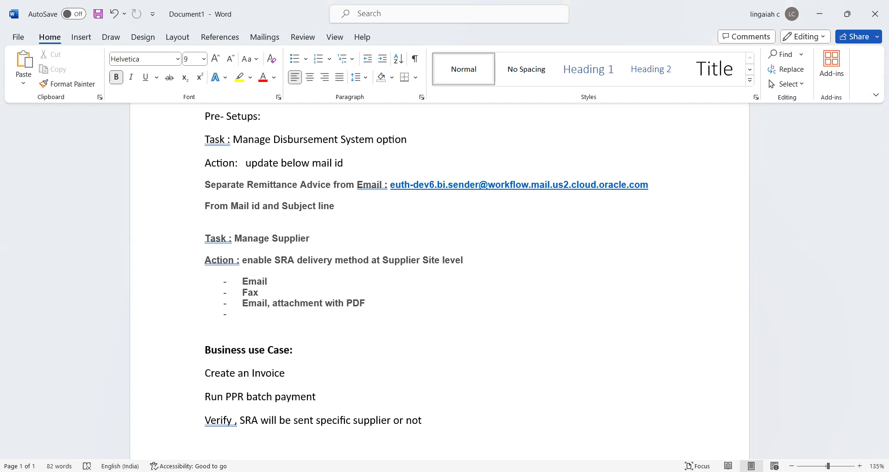
key("alt+Tab")
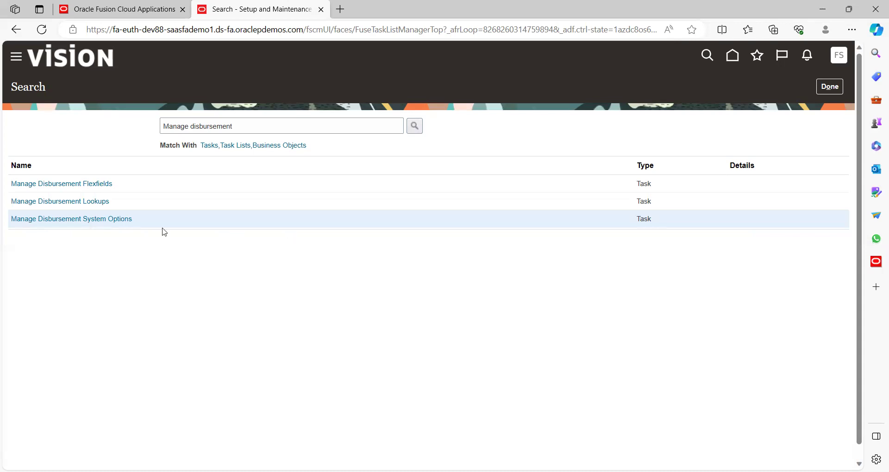
Open Manage Disbursement System Options and check the remittance advice From Email and subject 'Test'.
left_click(72, 220)
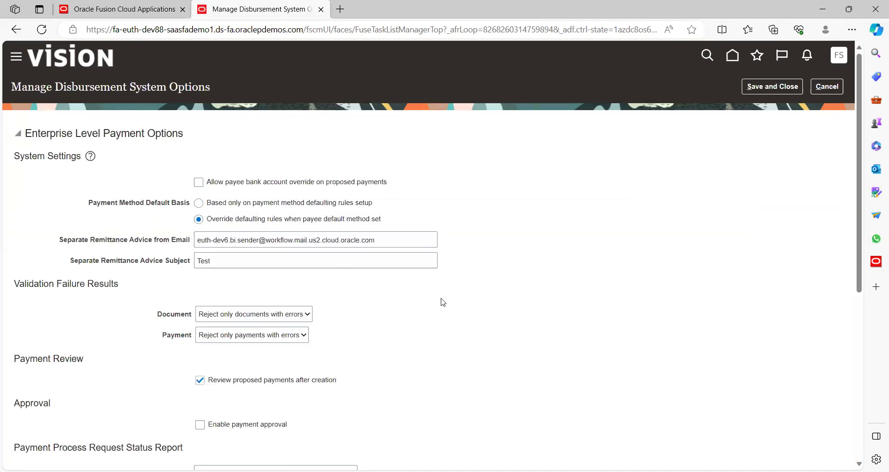
scroll(443, 302, "down", 1)
scroll(443, 303, "up", 1)
left_click(375, 240)
double_click(375, 240)
left_click(471, 242)
left_click(230, 262)
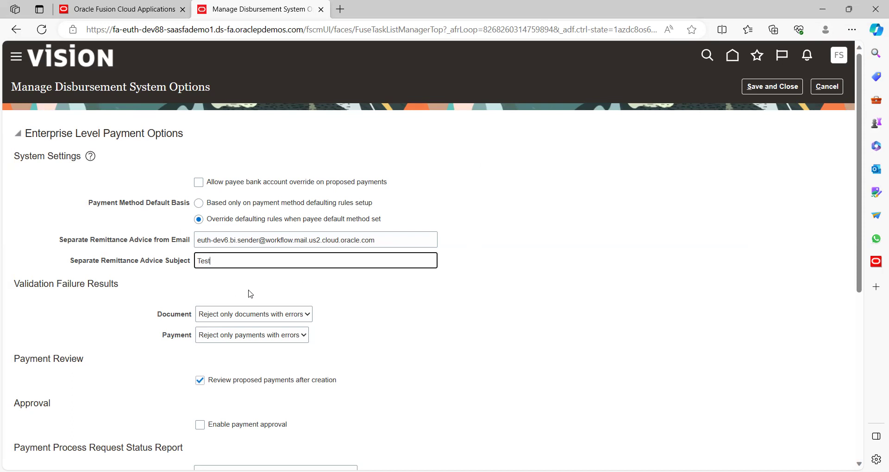
left_click(353, 294)
Scroll to the Business Unit Level Override table showing the US1 row with subject 'Test SRA'.
scroll(353, 294, "down", 2)
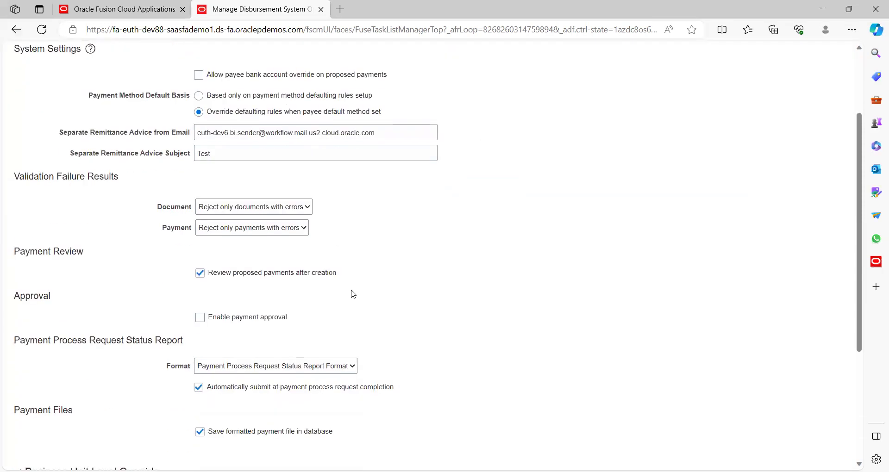
scroll(354, 294, "up", 1)
scroll(353, 294, "down", 3)
scroll(353, 294, "down", 2)
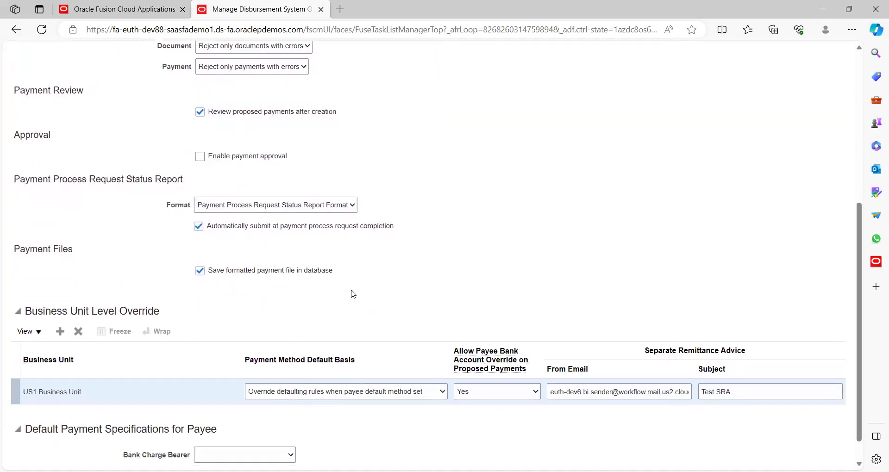
scroll(353, 294, "up", 3)
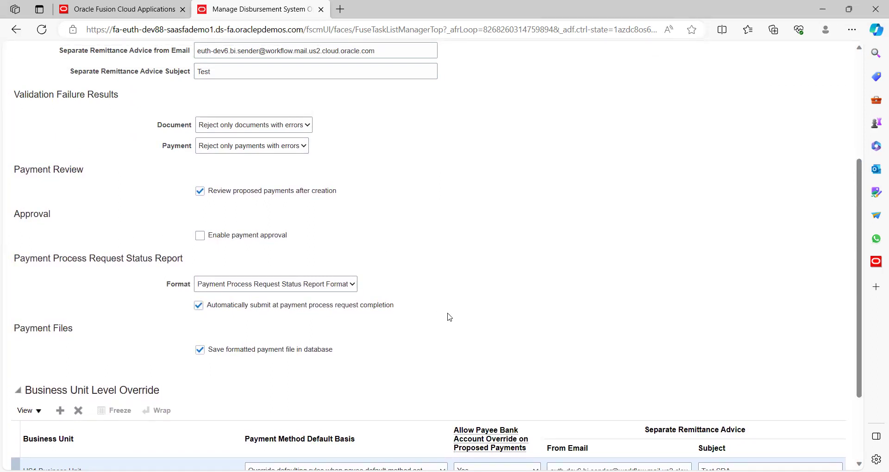
scroll(448, 317, "down", 3)
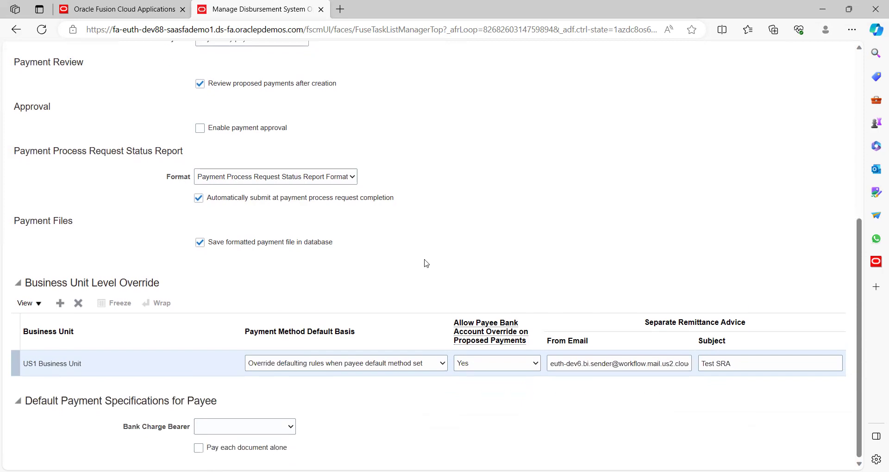
left_click(856, 174)
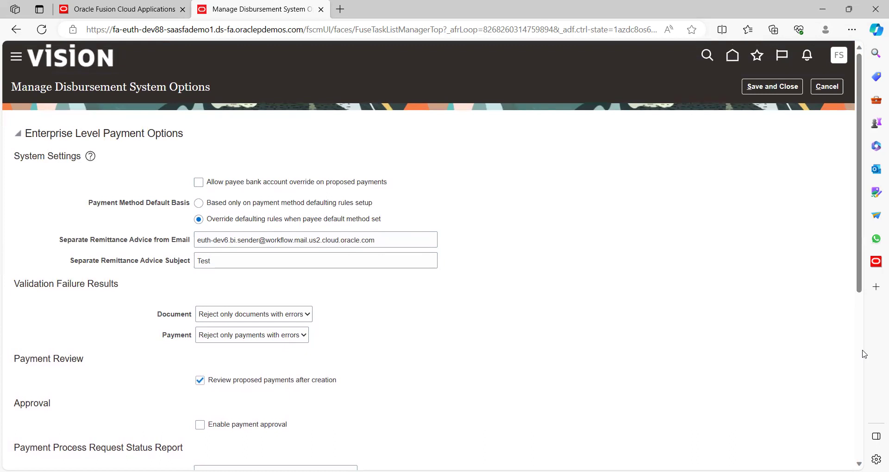
left_click(857, 348)
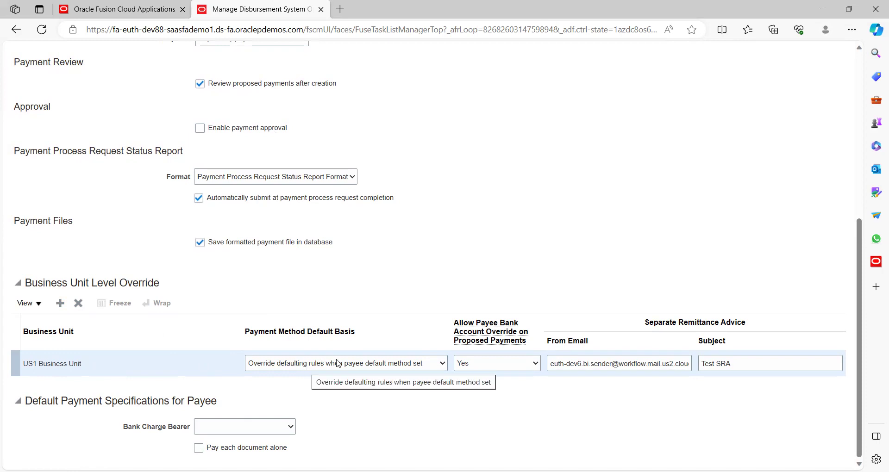
left_click(337, 363)
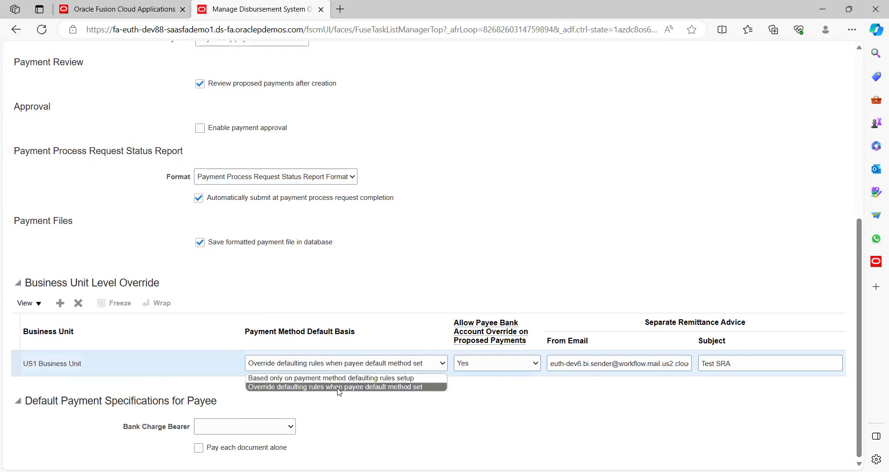
left_click(435, 294)
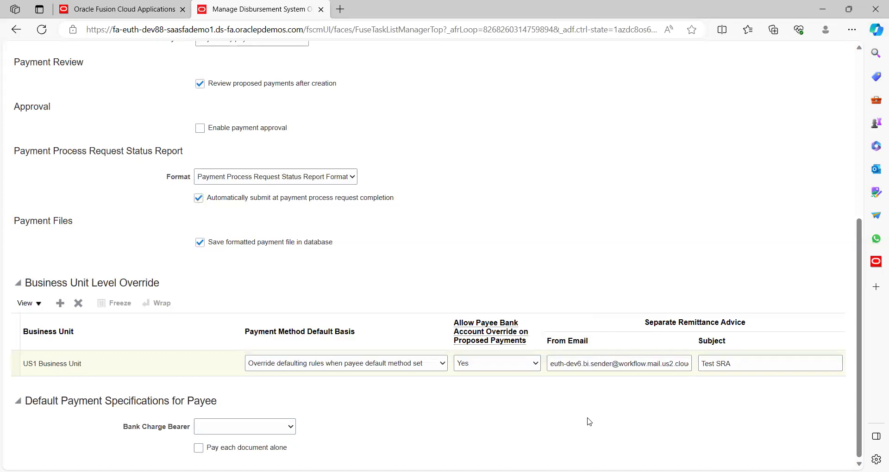
scroll(589, 421, "up", 10)
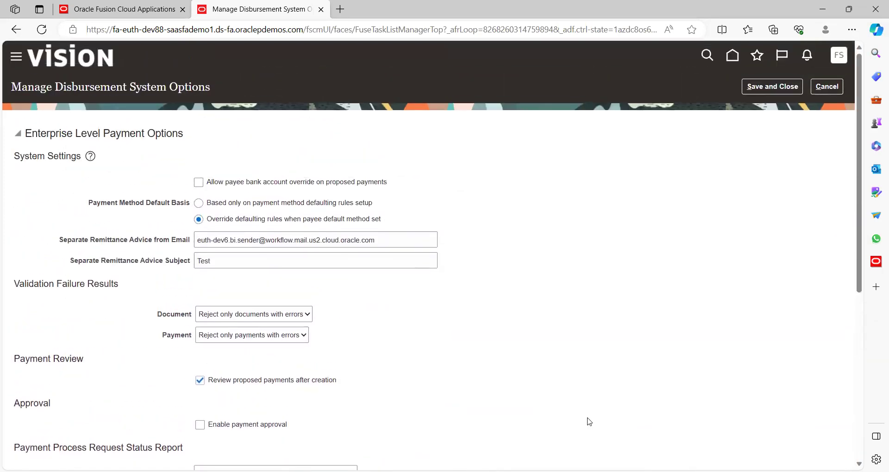
Save and close the disbursement system options, confirm the saved message, and finish back to home.
left_click(758, 88)
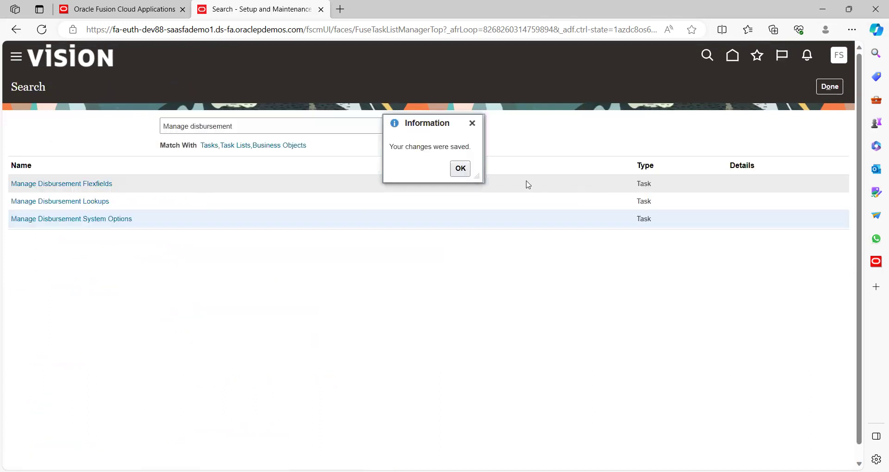
left_click(461, 169)
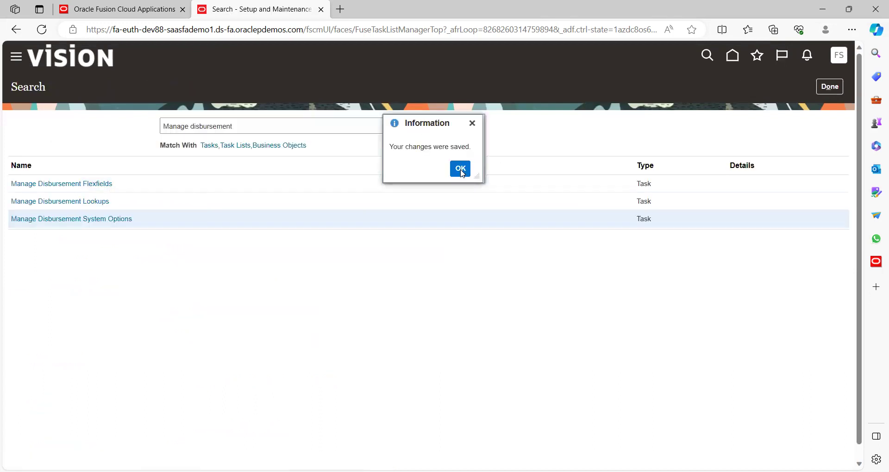
left_click(830, 87)
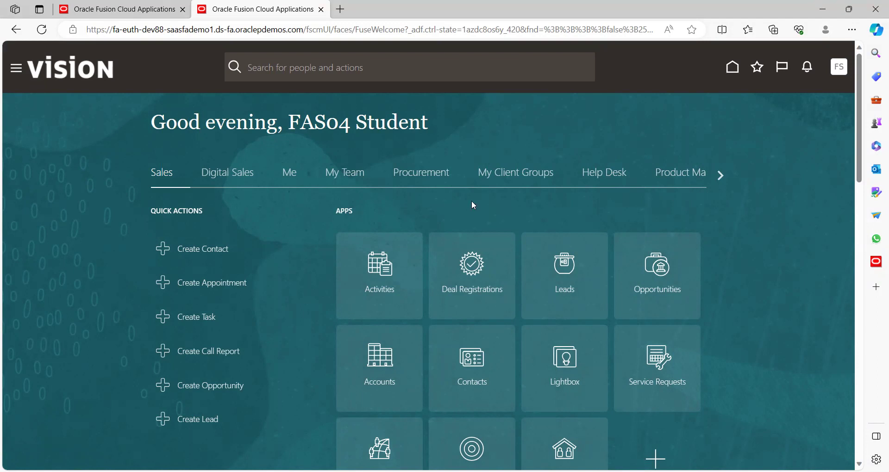
Open the Suppliers work area from the Procurement apps on the home page.
left_click(417, 179)
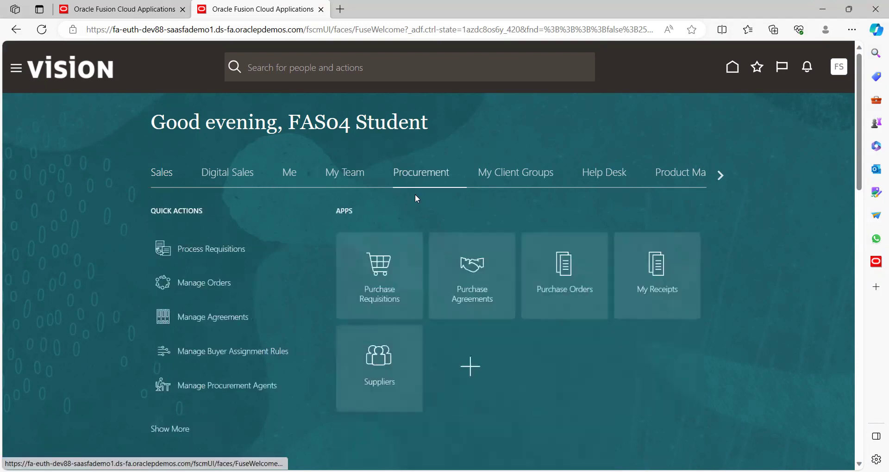
left_click(378, 370)
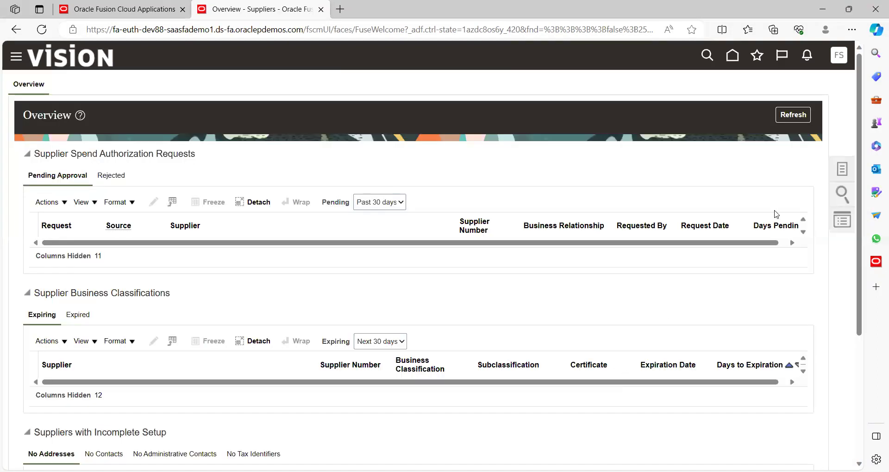
In Manage Suppliers, search keyword 'AB' to list Abbott, ABC Bank, ABC Consulting and ABC Supplier.
left_click(843, 177)
left_click(776, 91)
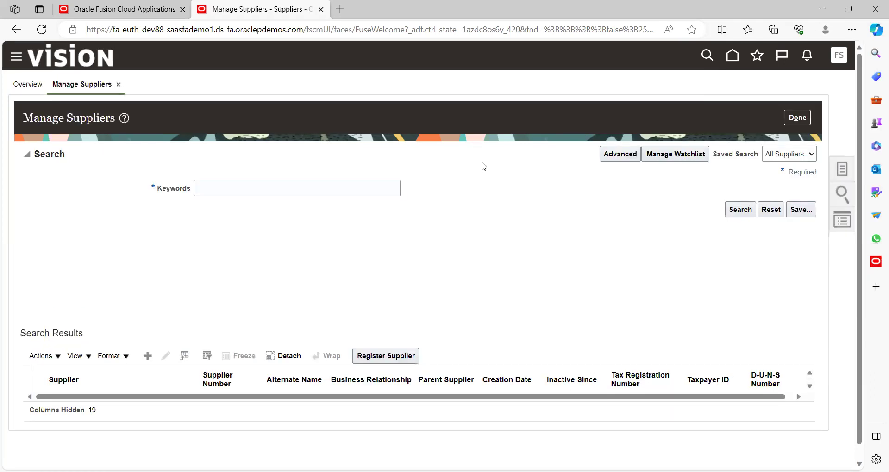
left_click(288, 186)
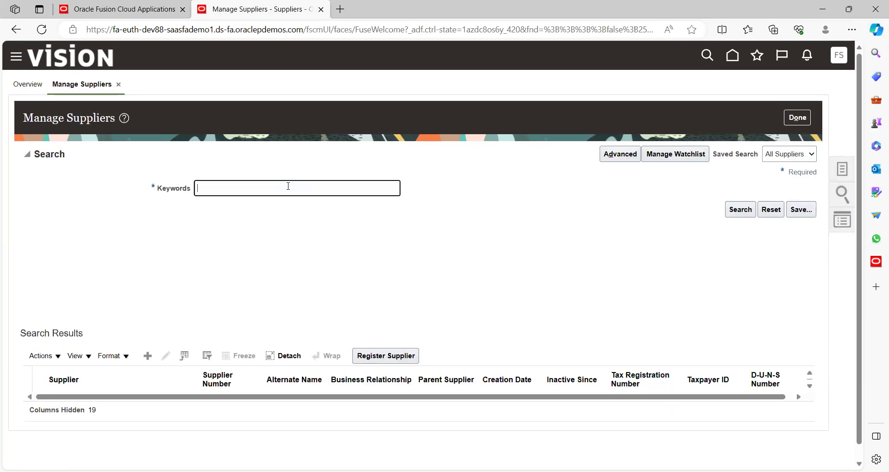
type("AB")
key("Return")
left_click(262, 263)
scroll(262, 263, "down", 1)
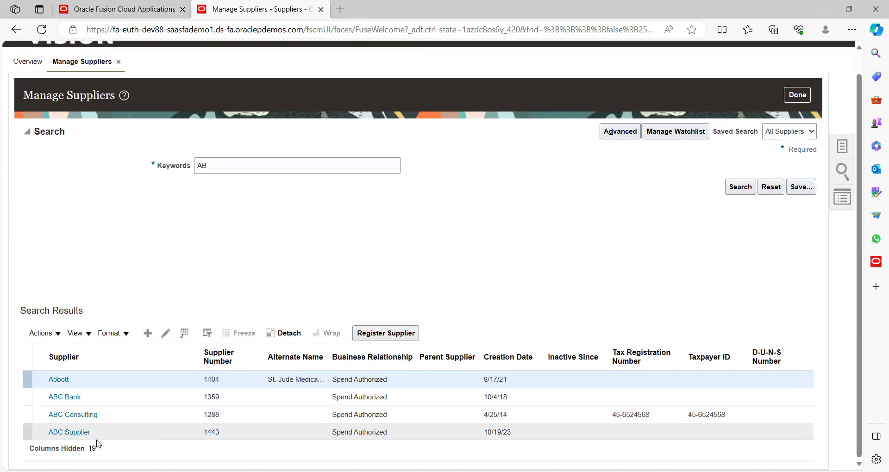
Open ABC Supplier from the search results and review its US1 ABC Address site.
left_click(77, 433)
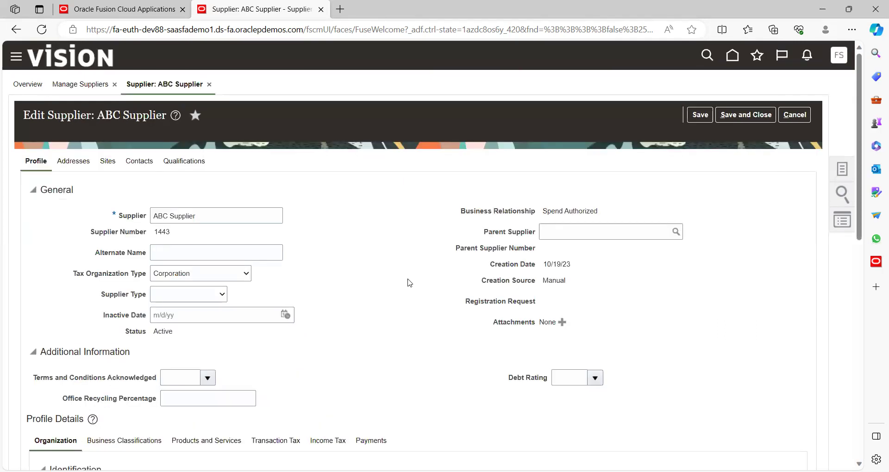
scroll(409, 282, "down", 5)
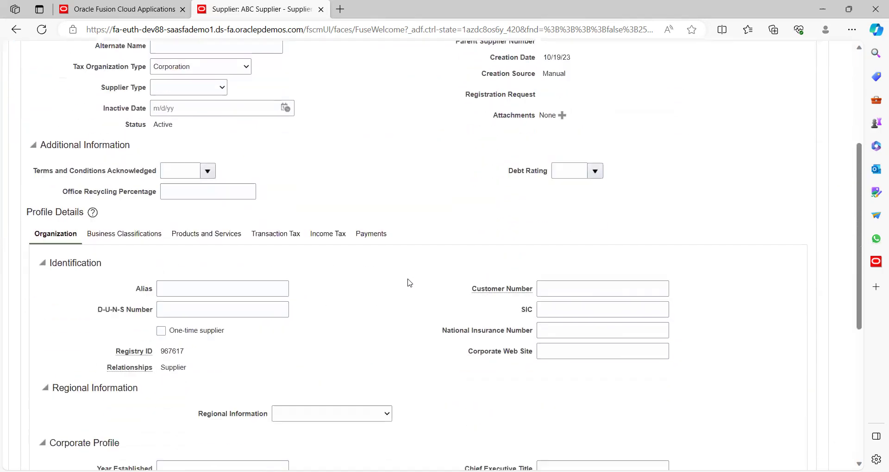
scroll(409, 283, "up", 5)
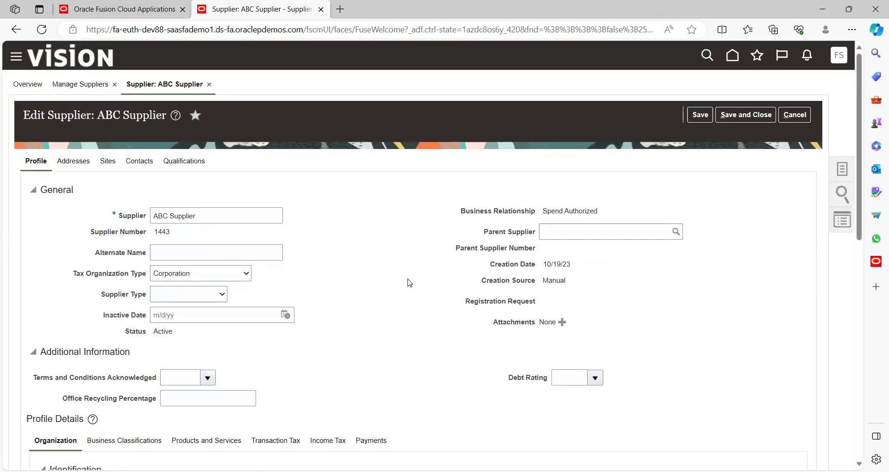
scroll(409, 283, "down", 1)
scroll(409, 282, "up", 1)
Open the ABC Address site for editing from the supplier's Sites tab.
left_click(109, 162)
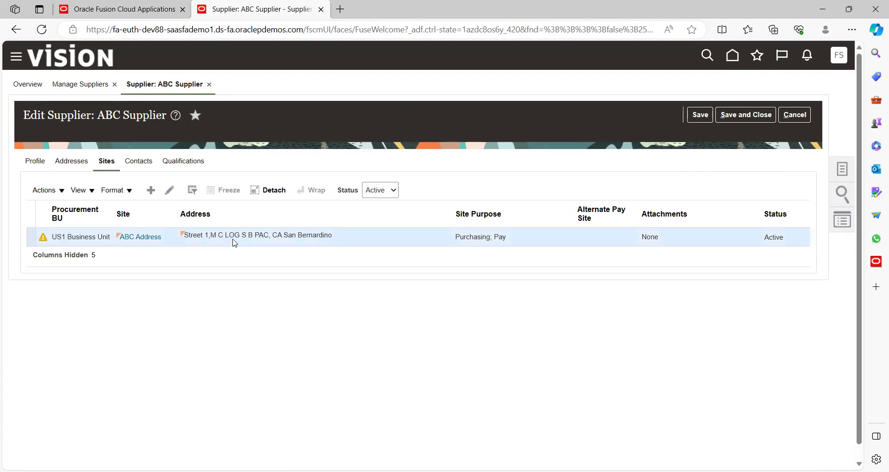
left_click(169, 190)
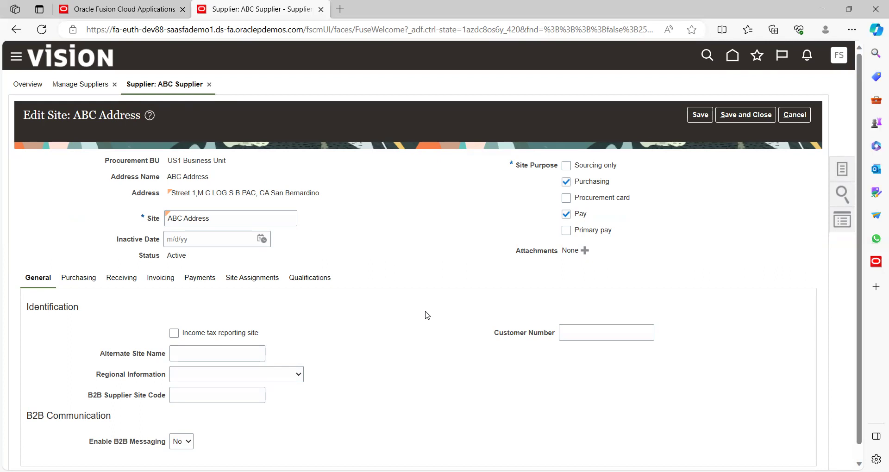
Show the ABC Address site's Payment Attributes under Site Assignments and Payments.
scroll(427, 316, "down", 1)
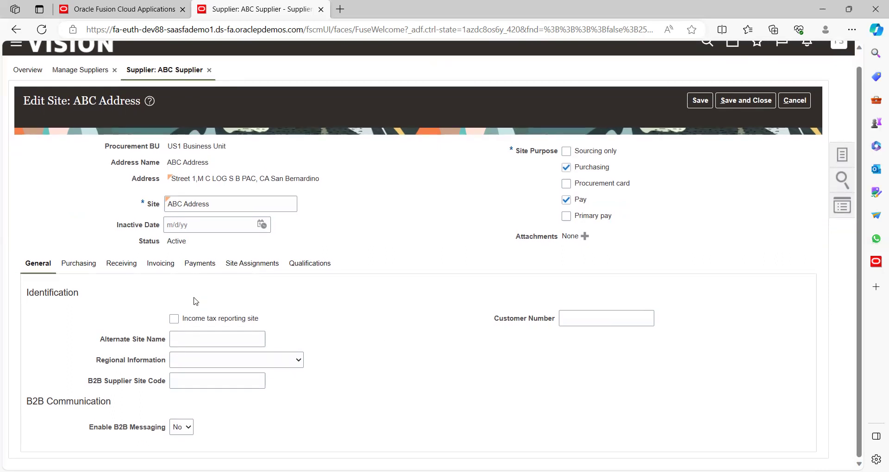
left_click(246, 267)
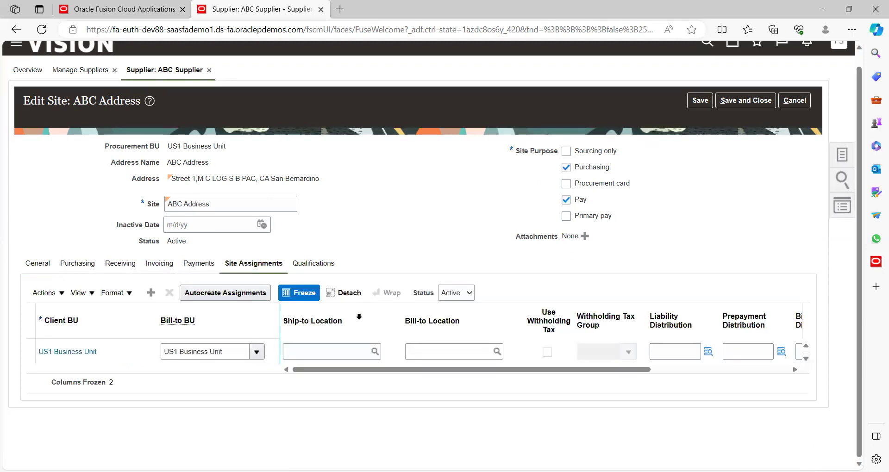
left_click(201, 265)
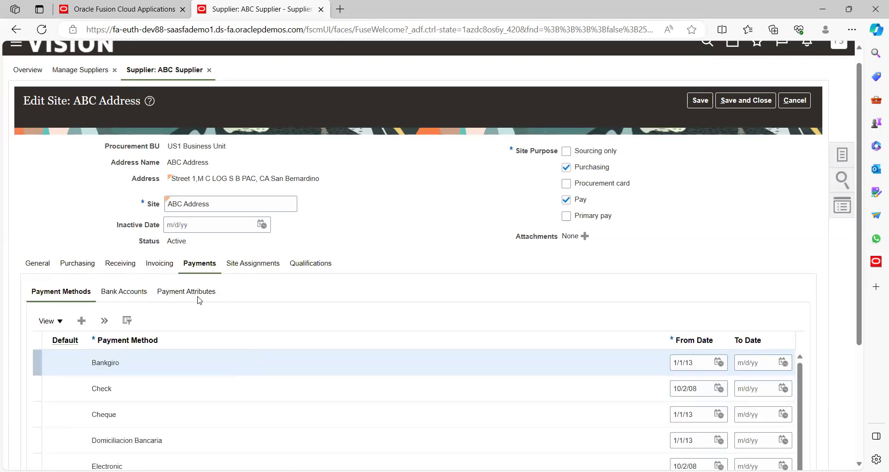
left_click(192, 296)
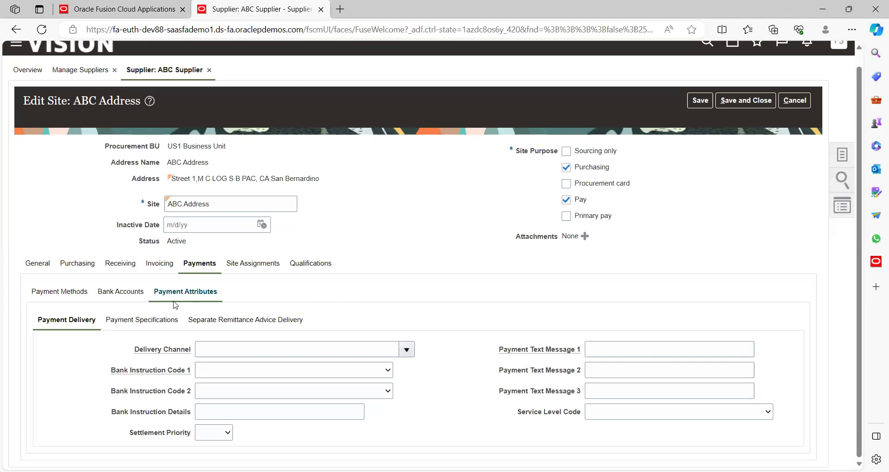
Set the separate remittance advice delivery method to E-Mail, ready to enter the email ID.
left_click(216, 326)
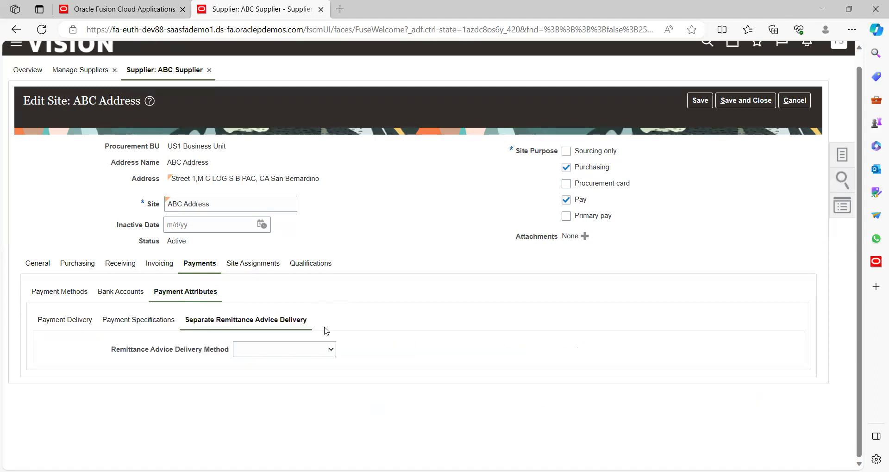
left_click(292, 355)
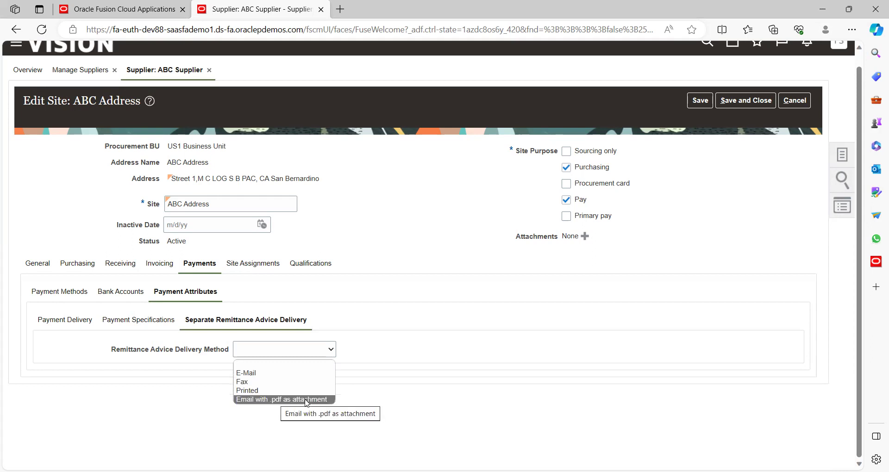
left_click(266, 374)
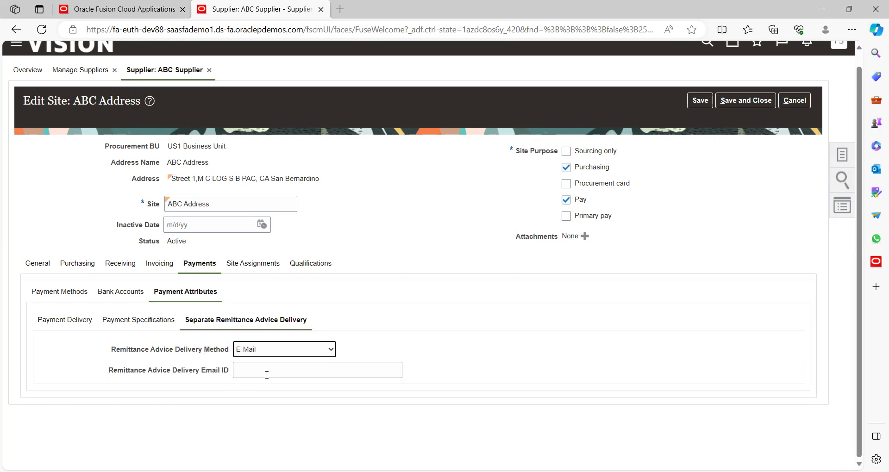
left_click(250, 375)
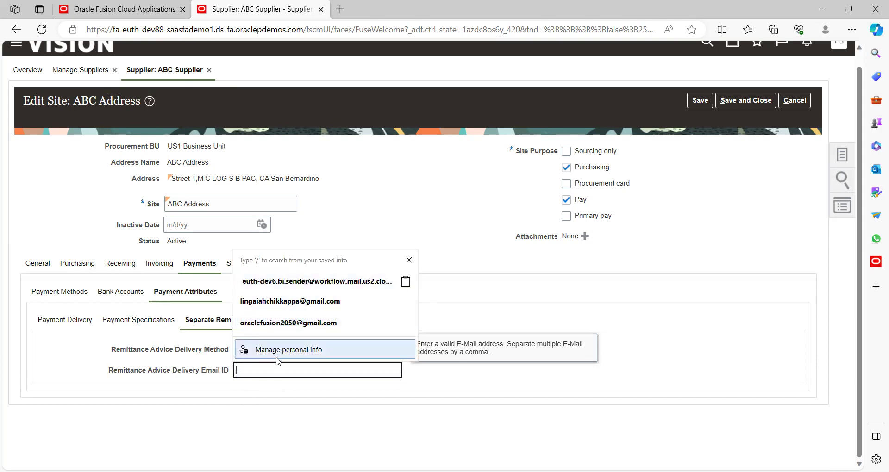
Fill Remittance Advice Delivery Email ID with the saved email address and save the ABC Address site.
left_click(297, 325)
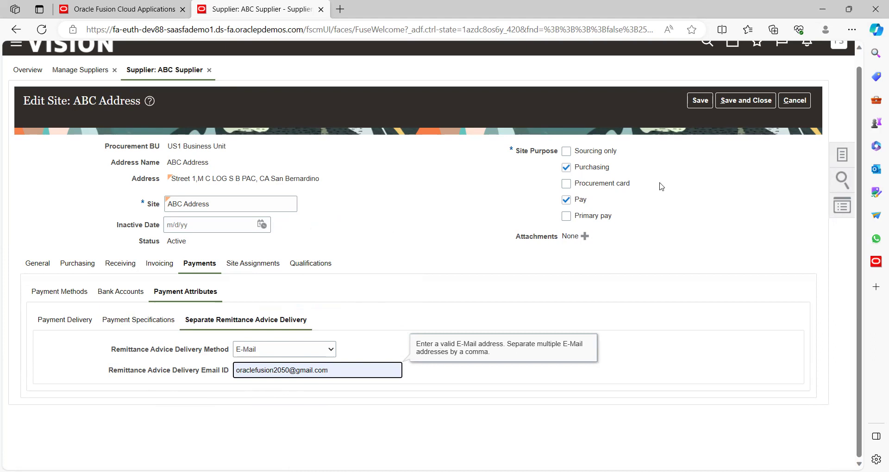
left_click(700, 101)
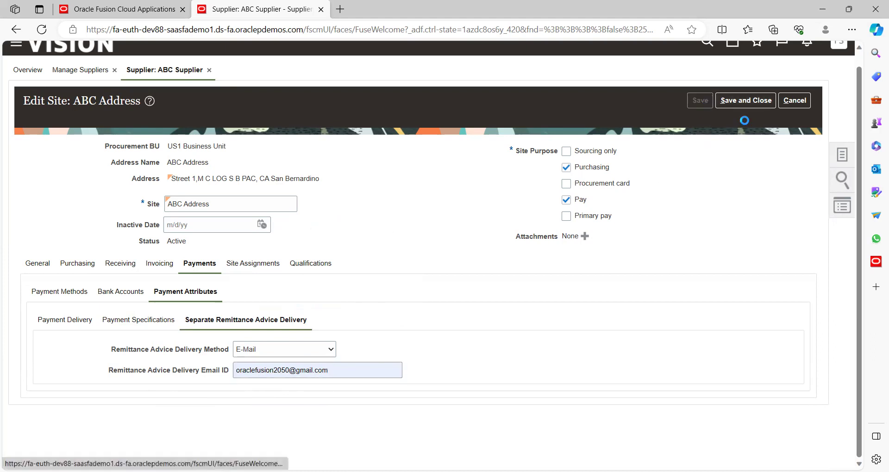
left_click(735, 100)
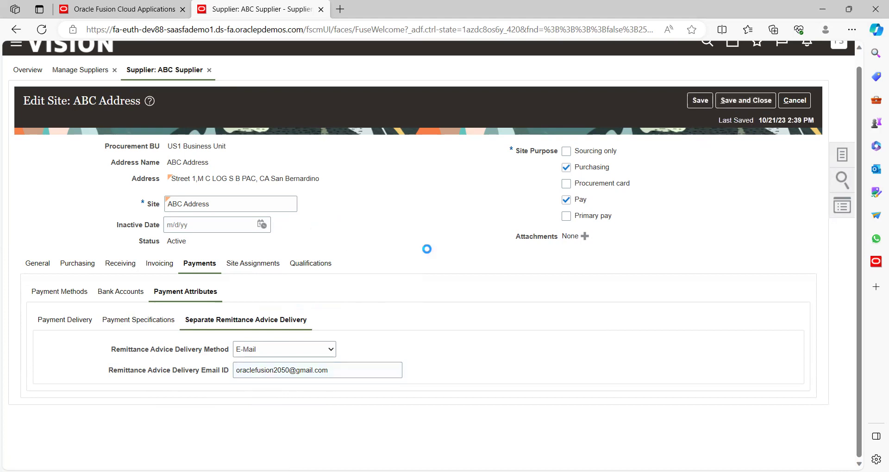
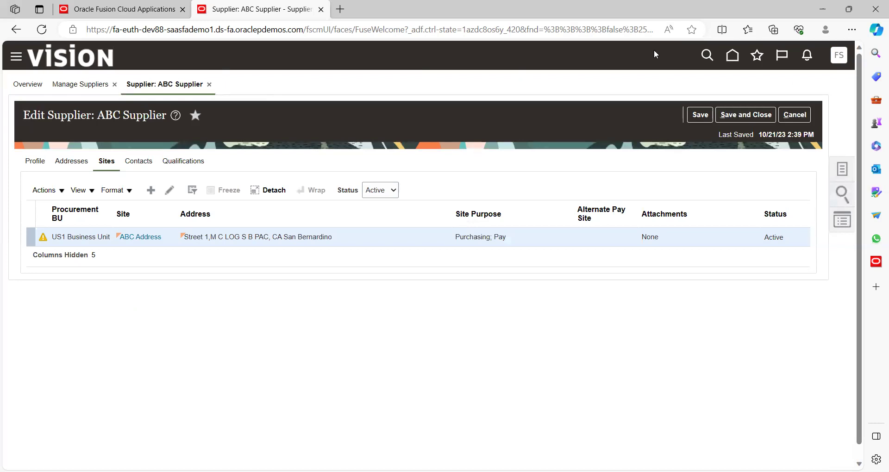
Return to the home page now that ABC Supplier's ABC Address site is active for Purchasing and Pay.
left_click(735, 62)
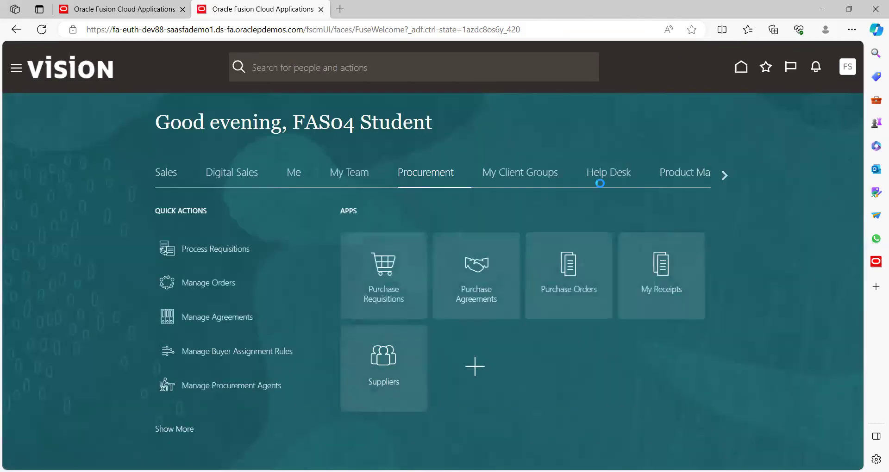
Switch the home page to the Payables area and open the Invoices work area.
left_click(718, 174)
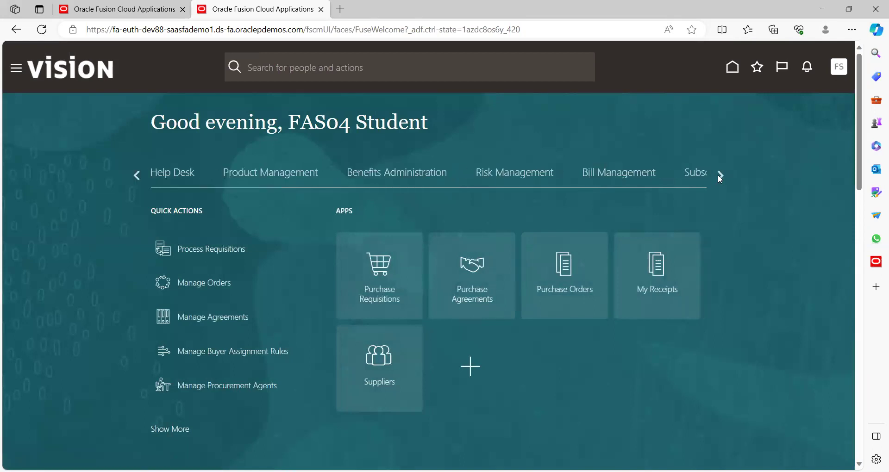
left_click(717, 174)
left_click(718, 175)
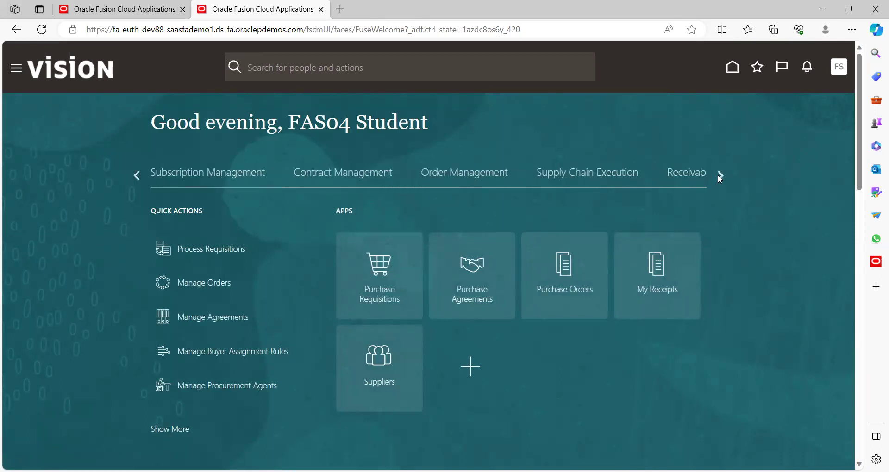
left_click(717, 174)
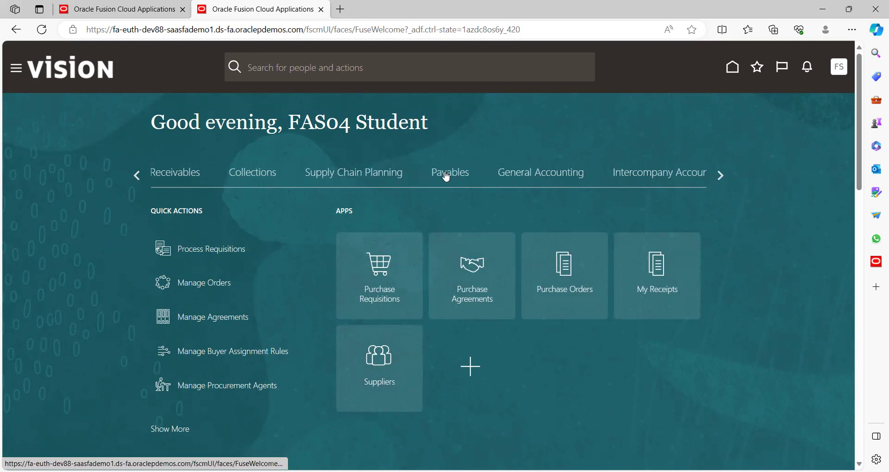
left_click(442, 173)
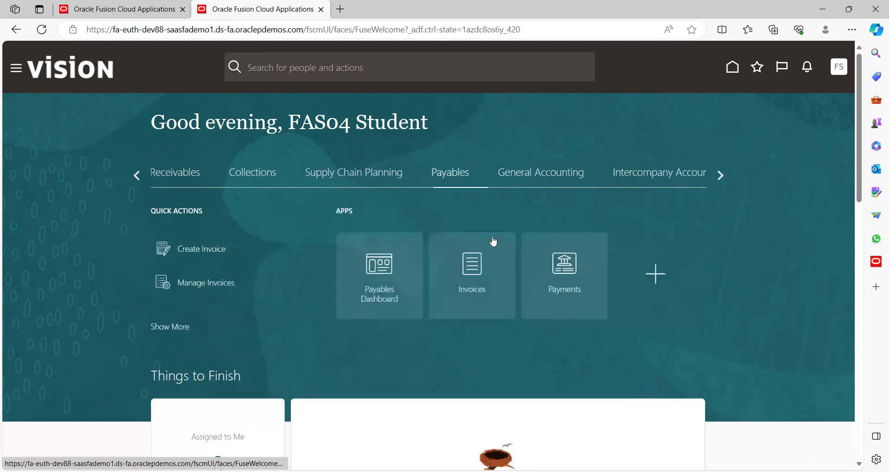
left_click(476, 284)
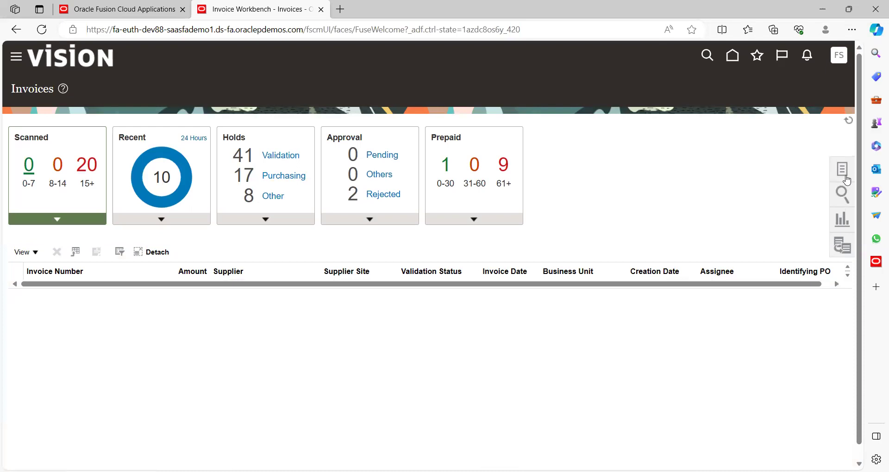
Start a blank invoice with Create Invoice from the Invoices task list.
left_click(846, 180)
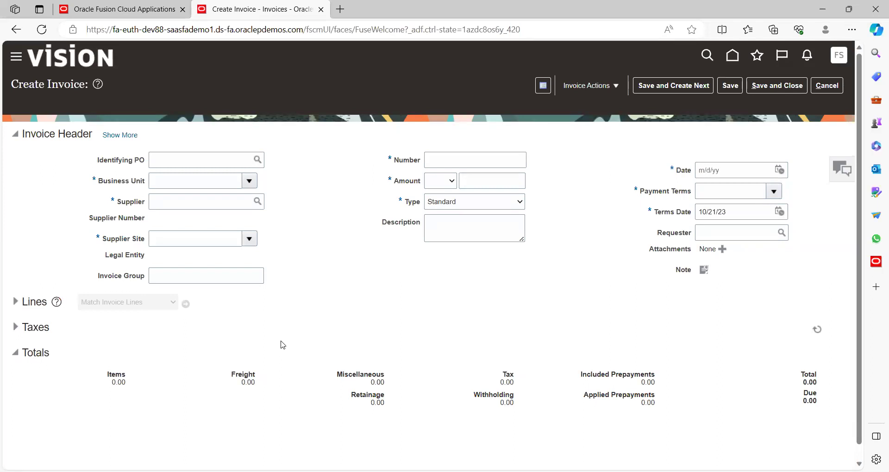
Search business units for 'US' and set the invoice's Business Unit to US1 Business Unit.
left_click(169, 180)
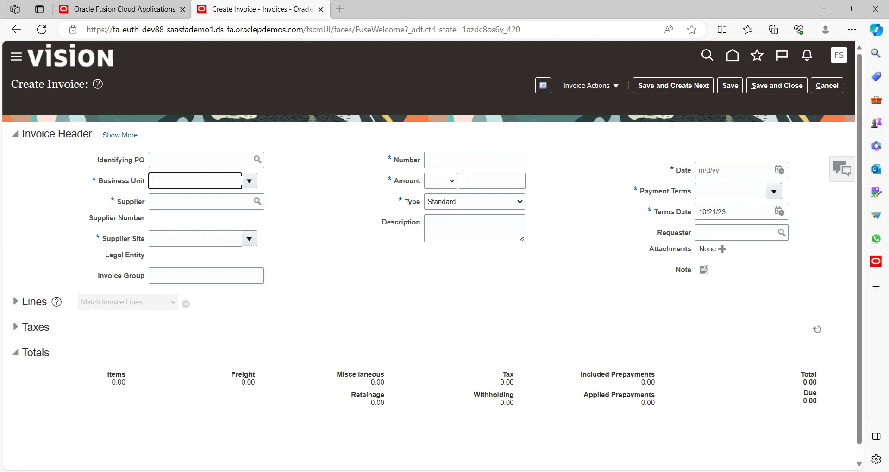
type("US")
left_click(249, 182)
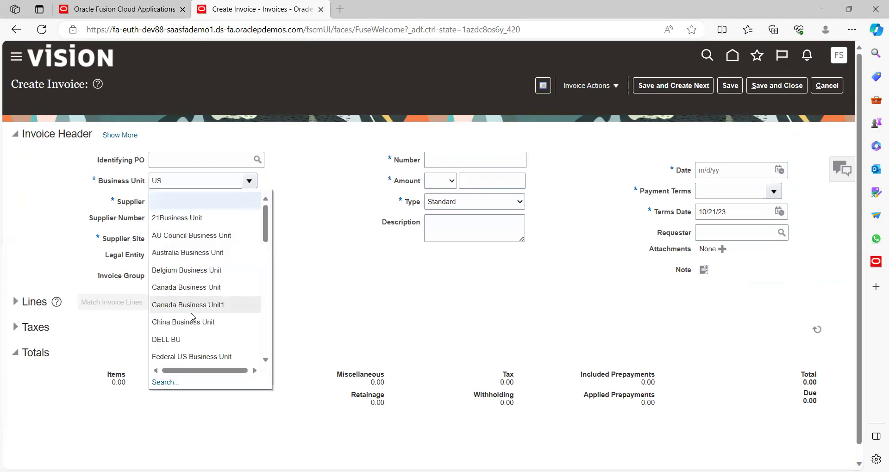
left_click(165, 382)
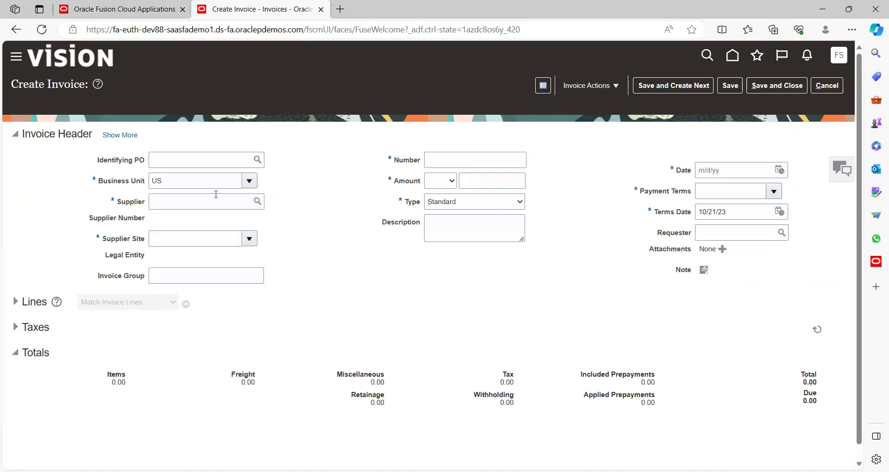
left_click(468, 265)
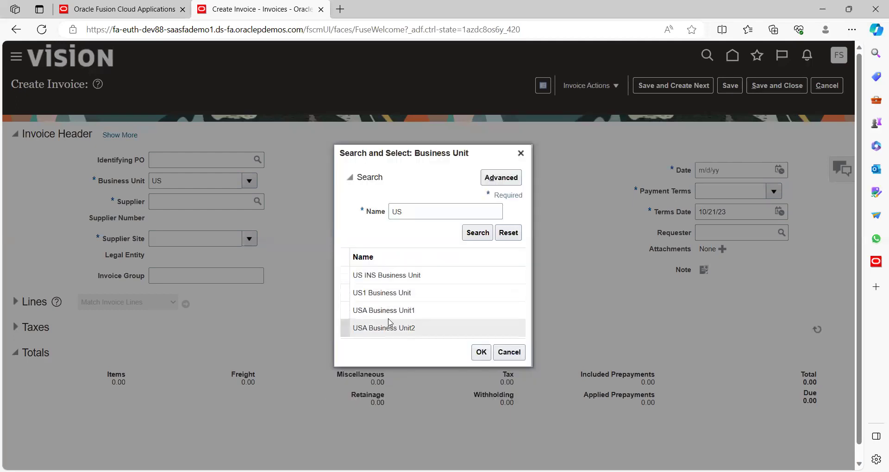
left_click(395, 298)
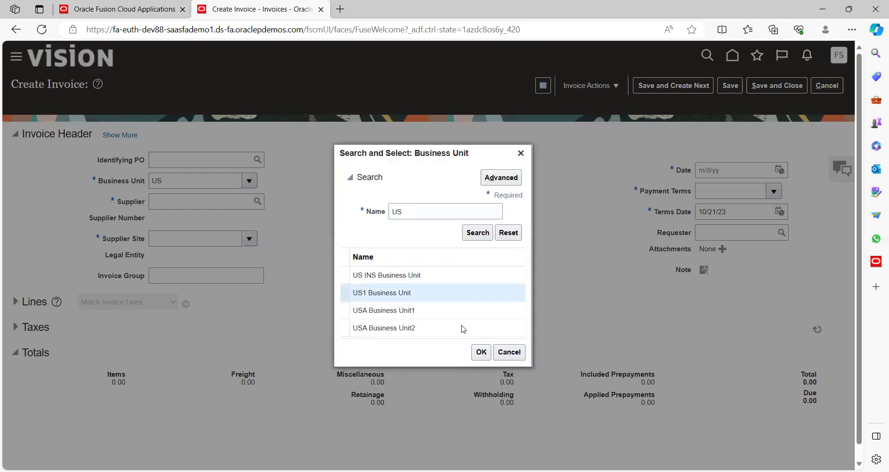
left_click(481, 352)
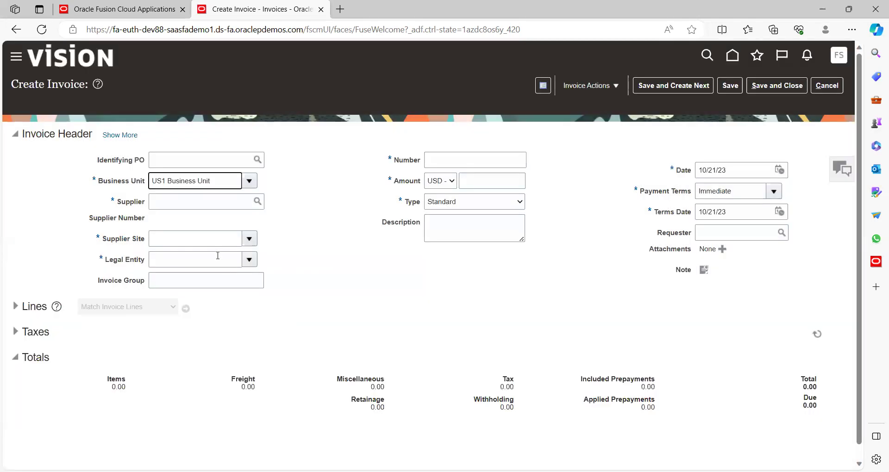
Search suppliers for 'AB' and choose ABC Supplier, defaulting site ABC Address and US1 Legal Entity.
left_click(225, 202)
type("AB")
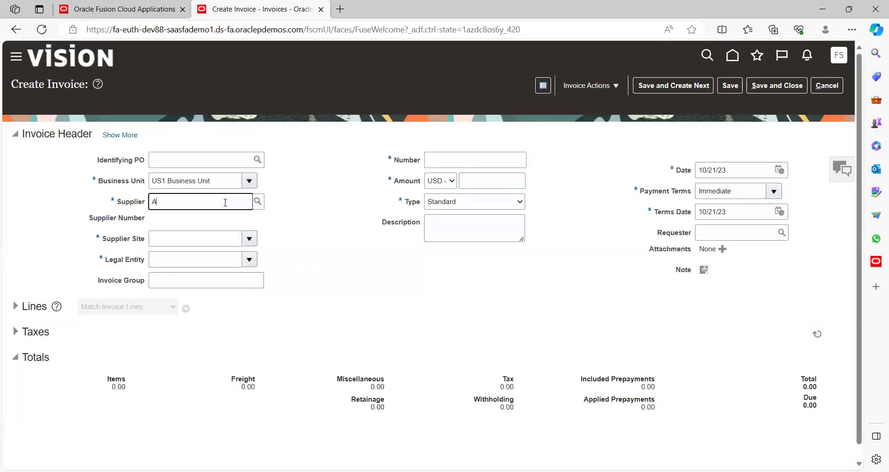
left_click(258, 202)
left_click(245, 202)
left_click(257, 201)
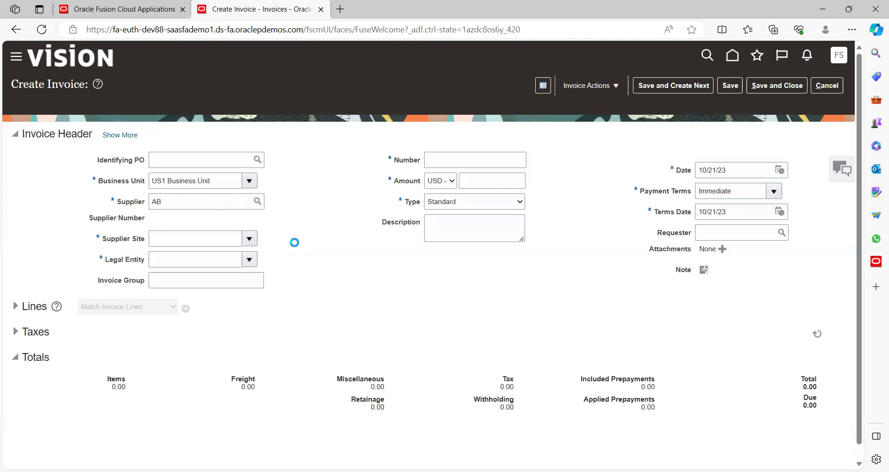
left_click(735, 308)
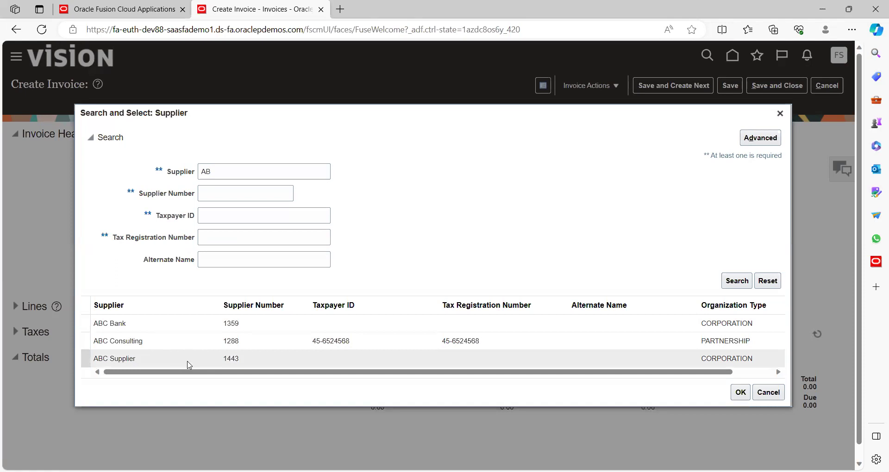
left_click(186, 359)
left_click(741, 393)
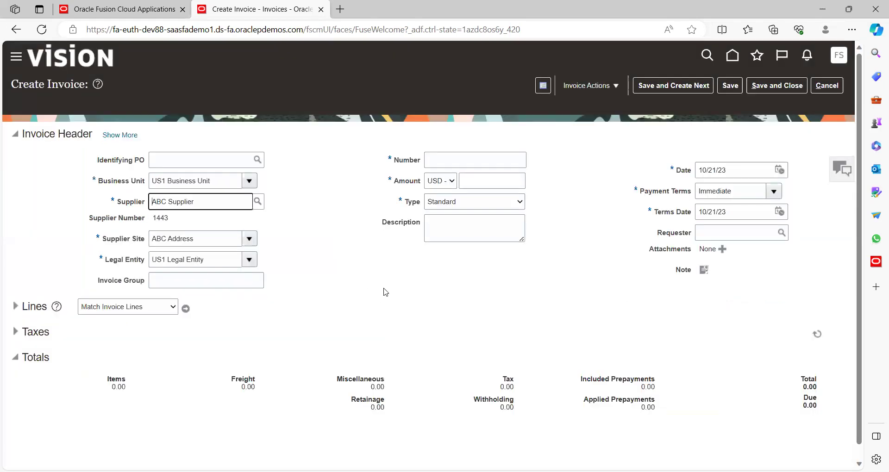
Enter invoice number SRA_TEST, amount 100 and description 'SRA TEST', then save.
left_click(443, 156)
type("SR")
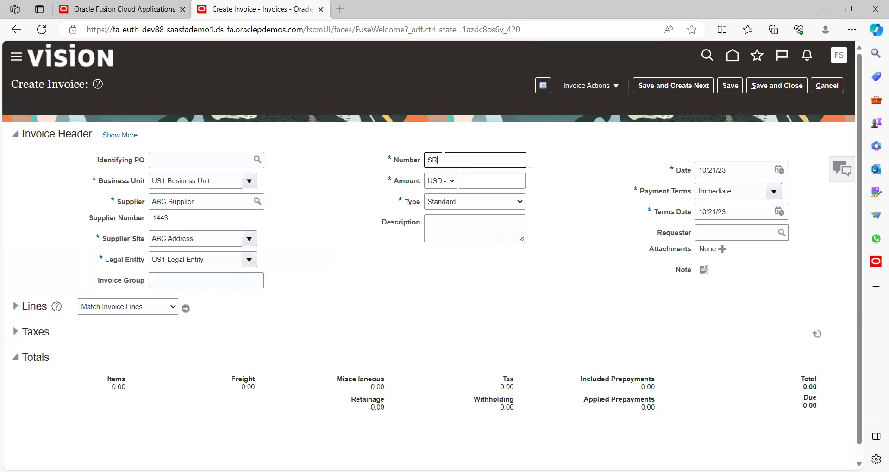
type("A_TEST")
key("Tab")
key("Tab")
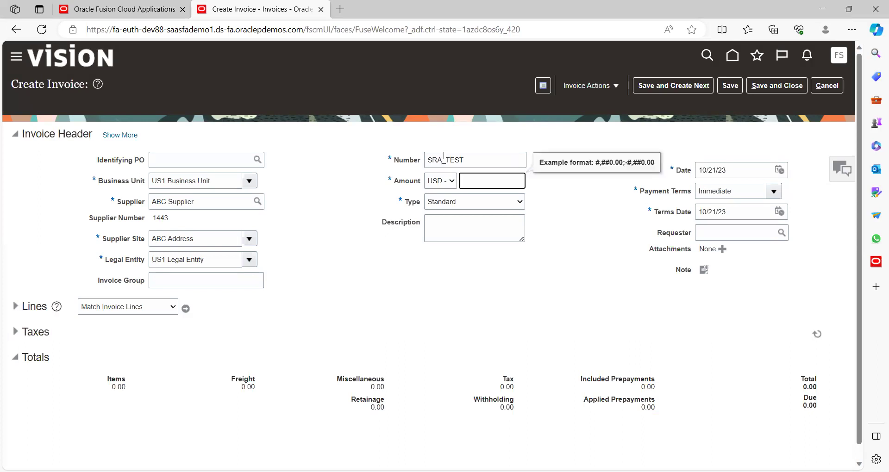
type("100")
key("Tab")
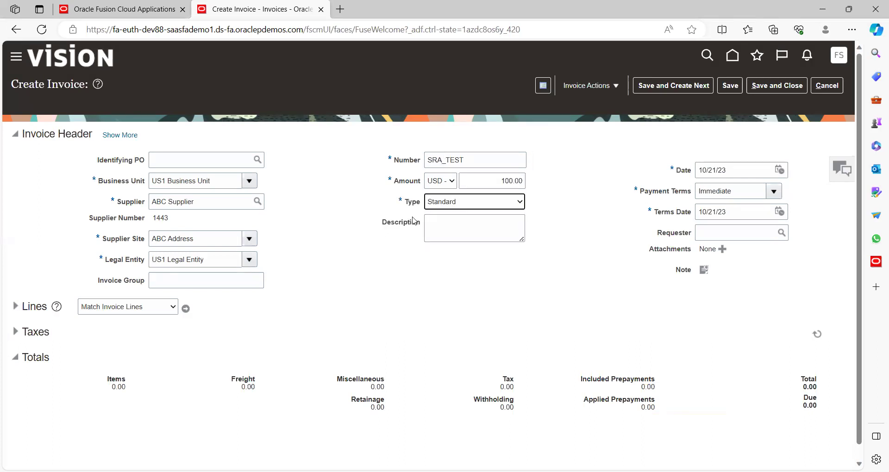
left_click(443, 234)
type("SRA  ")
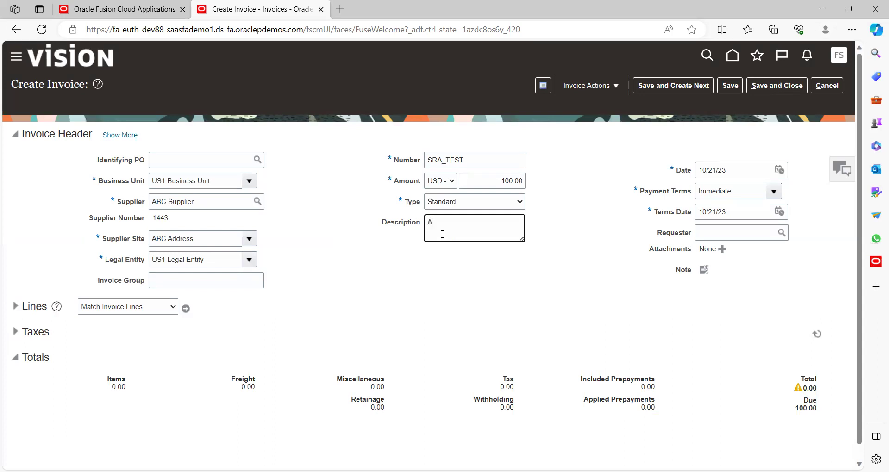
type("TES")
key("BackSpace")
key("BackSpace")
key("BackSpace")
type("TEST")
key("Tab")
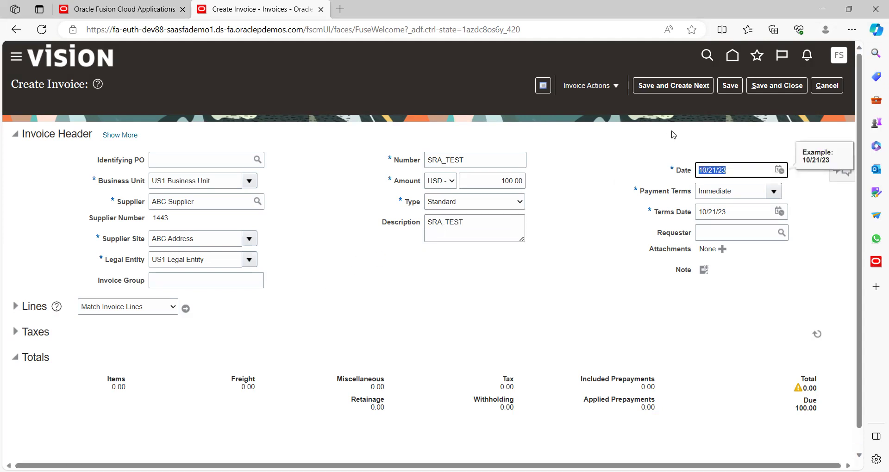
left_click(728, 89)
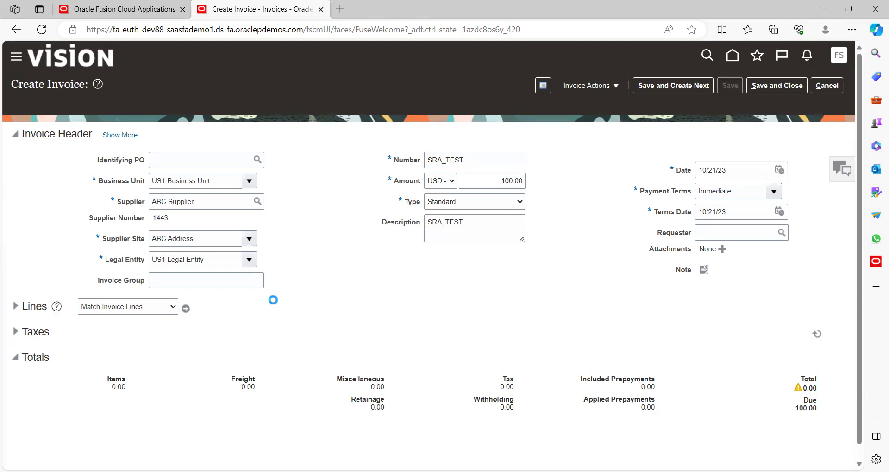
Add line 1 as a 100.00 Item line with distribution set Utilities (Full) and save.
left_click(15, 307)
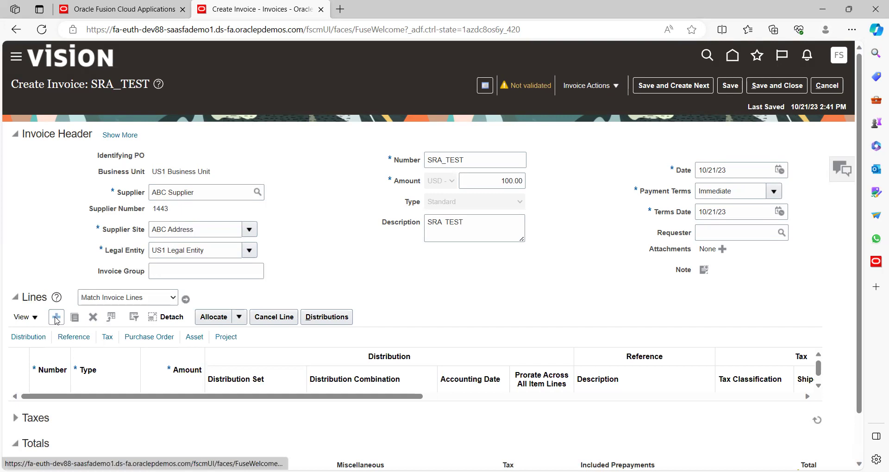
left_click(56, 317)
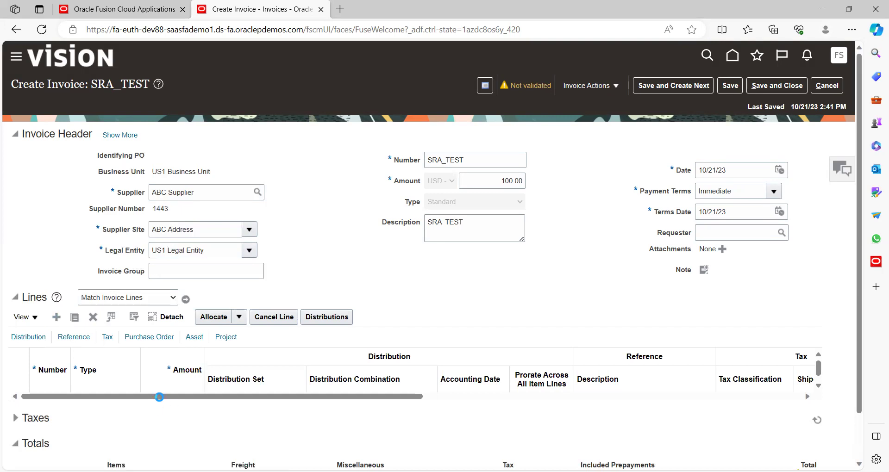
left_click(172, 405)
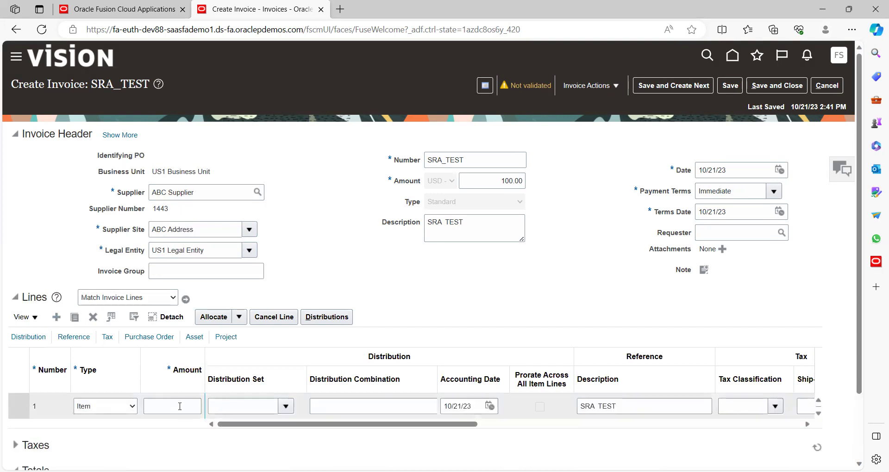
type("100")
key("Tab")
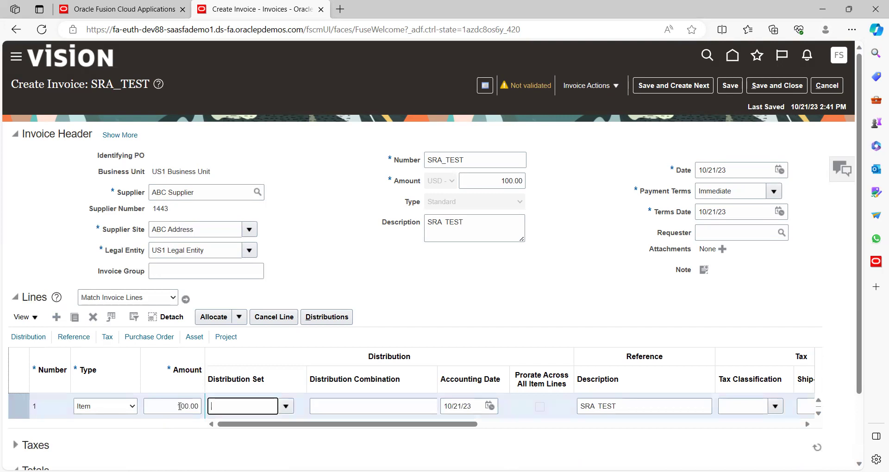
left_click(286, 406)
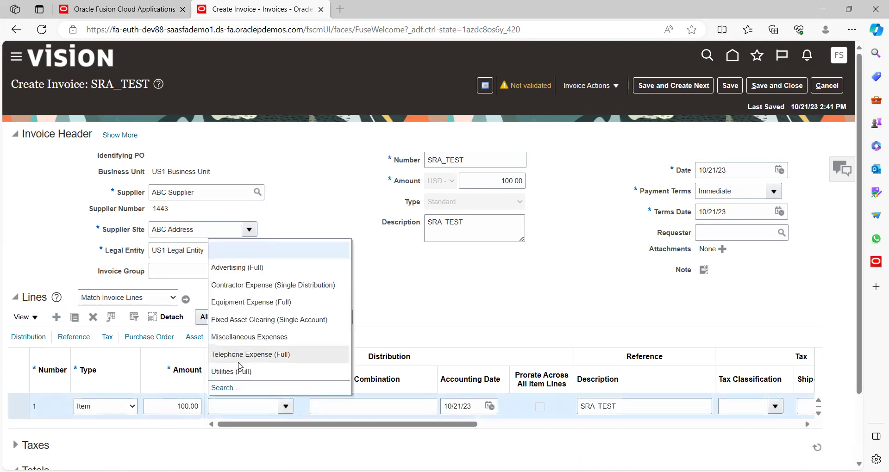
left_click(293, 373)
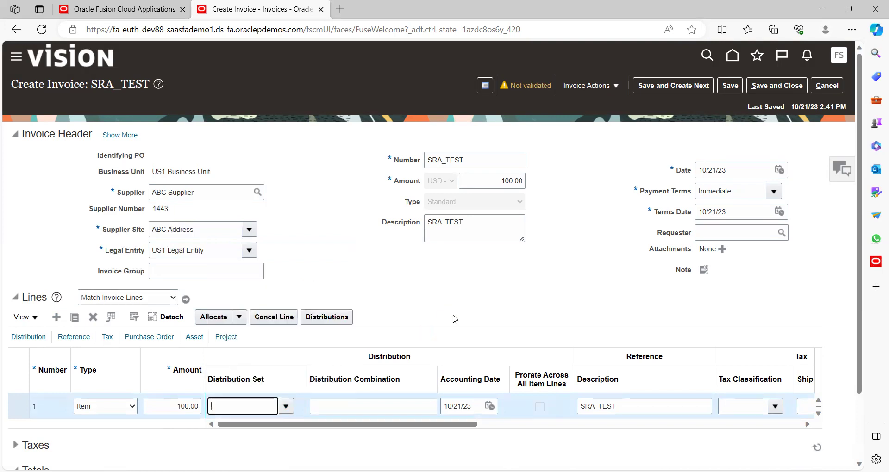
left_click(734, 86)
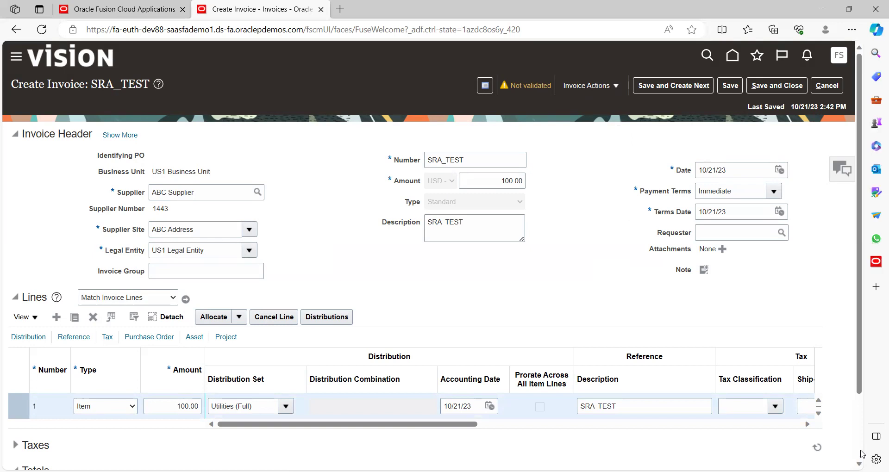
scroll(861, 453, "down", 3)
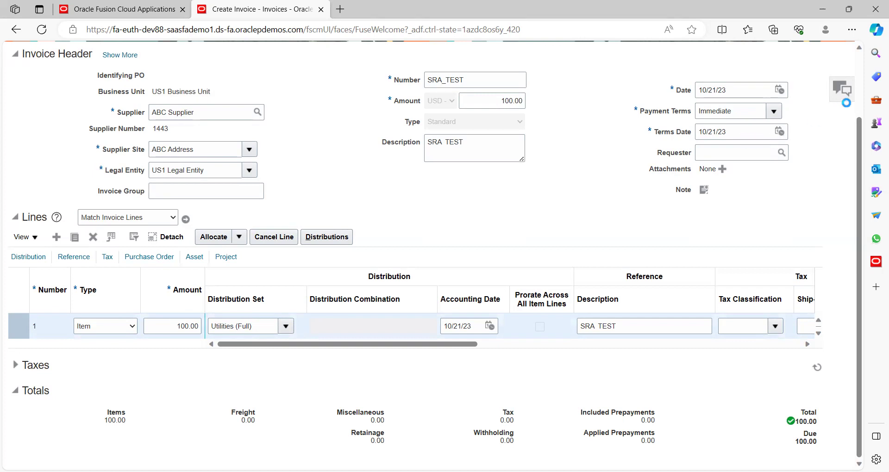
scroll(862, 94, "up", 2)
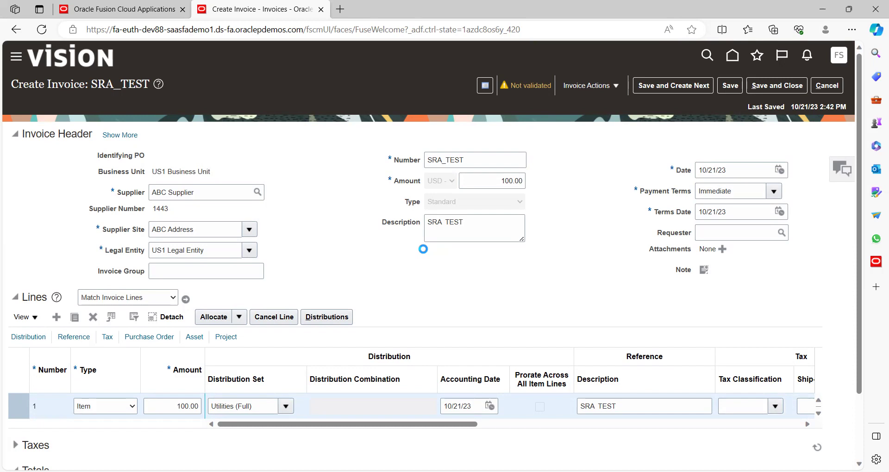
Save to calculate the 9.00 tax and change the header amount from 100.00 to 109.00.
left_click(540, 425)
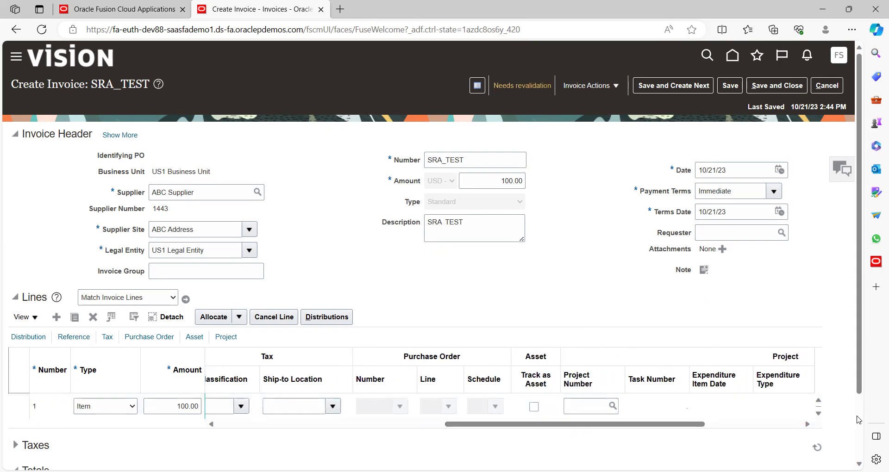
scroll(815, 352, "down", 2)
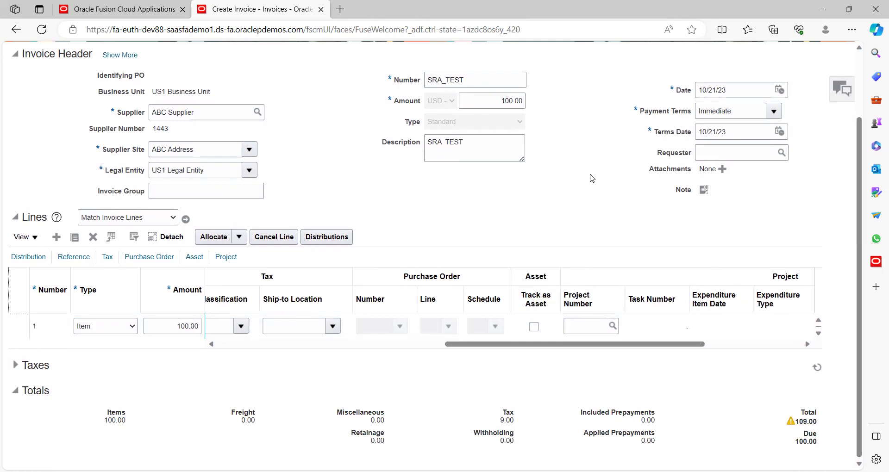
left_click(492, 103)
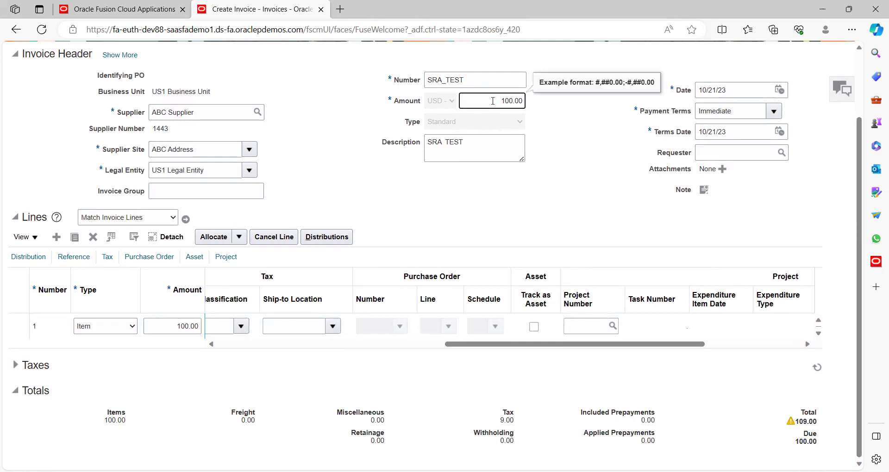
key("Right")
key("Delete")
type("9")
key("Tab")
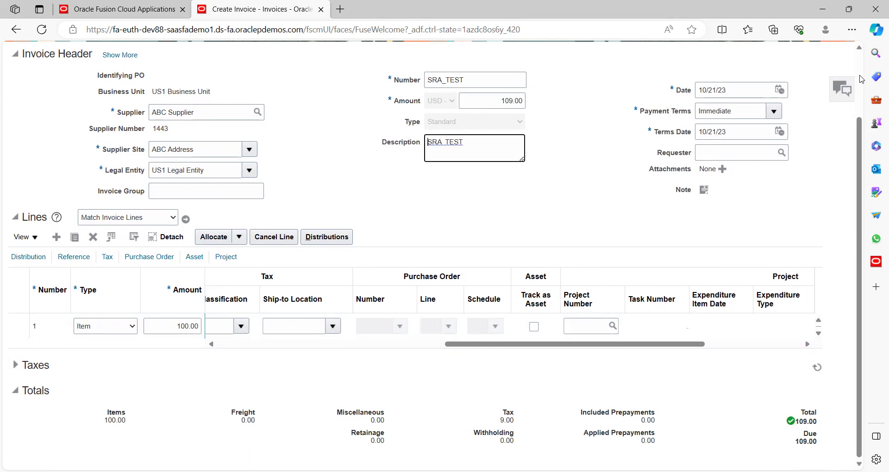
scroll(852, 84, "up", 3)
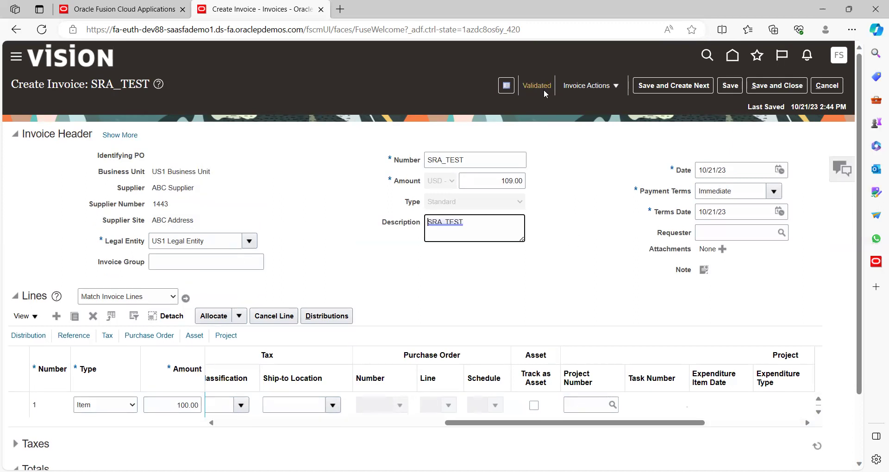
Check the Validated summary (zero holds, unaccounted, unpaid), then bring up Invoice Actions.
left_click(537, 85)
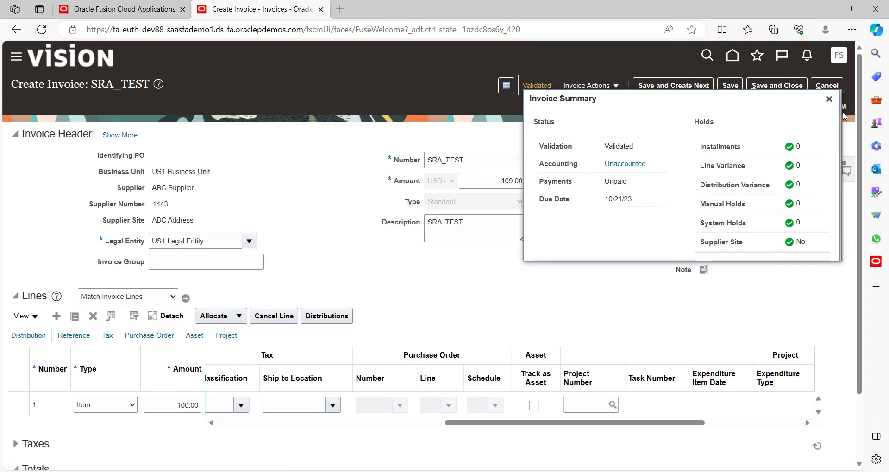
left_click(829, 99)
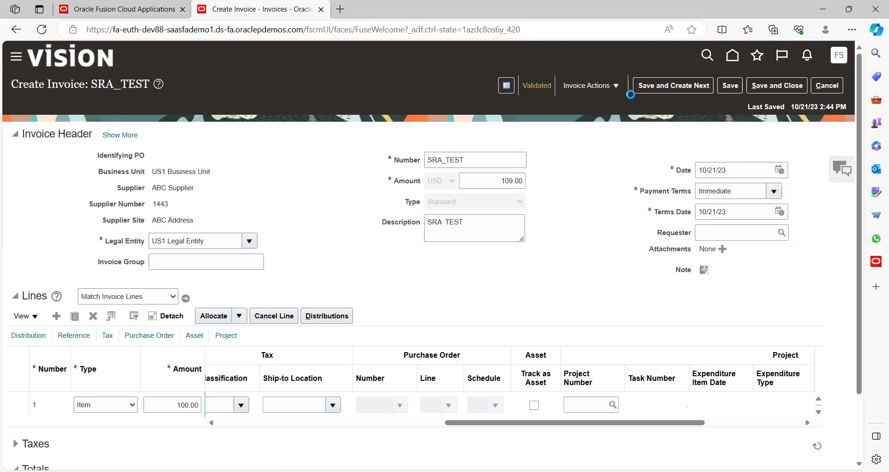
left_click(615, 87)
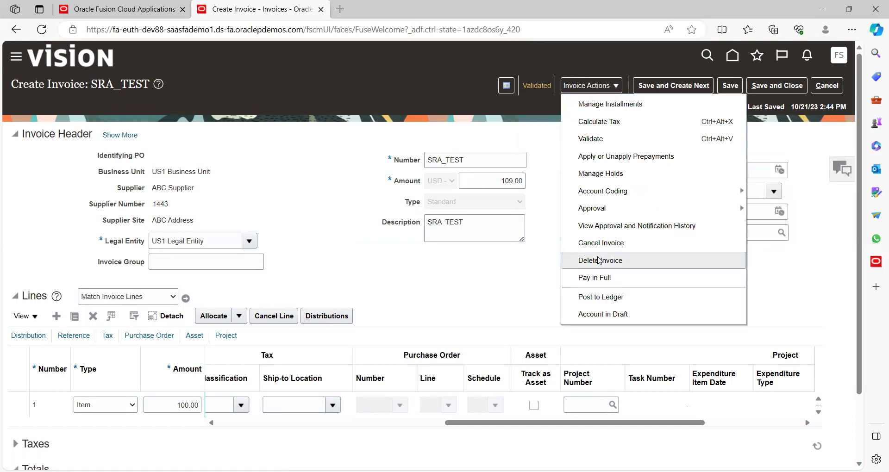
left_click(616, 277)
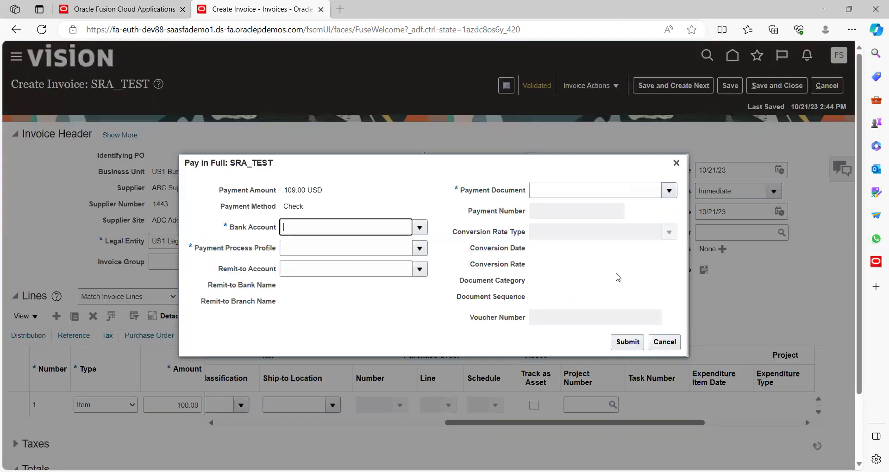
left_click(654, 342)
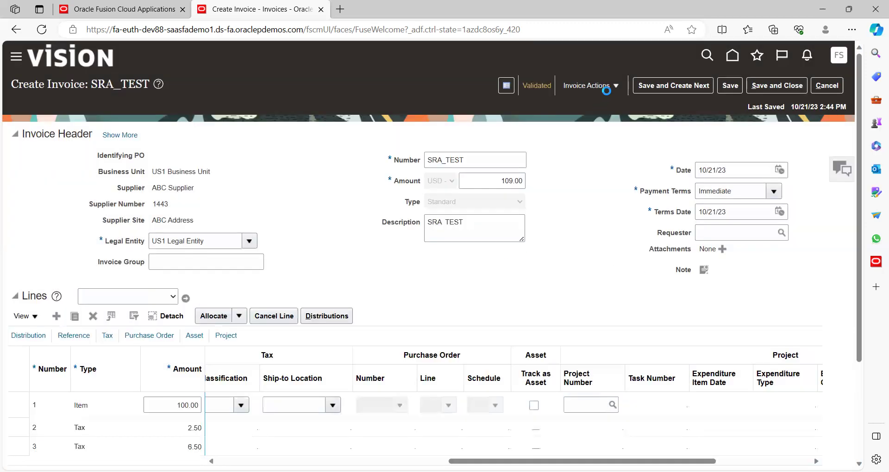
Post invoice SRA_TEST to the ledger from the Invoice Actions menu.
left_click(613, 86)
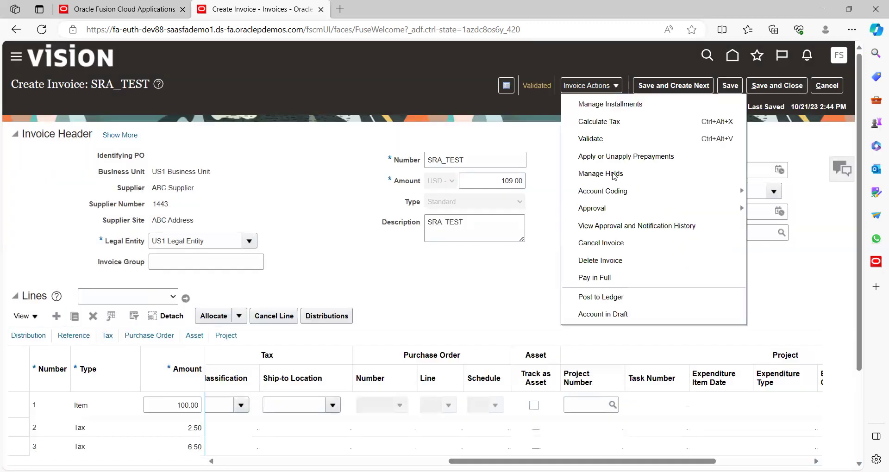
left_click(607, 297)
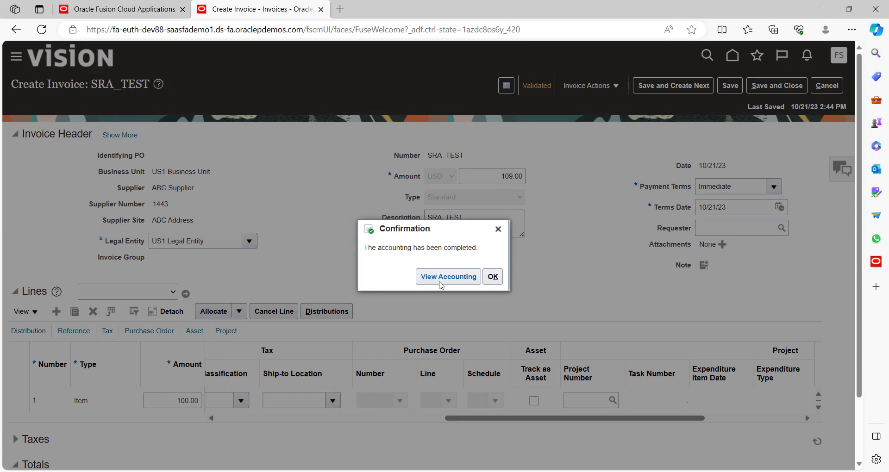
Check the SRA_TEST invoice's accounting and confirm its status now shows Accounted.
left_click(455, 278)
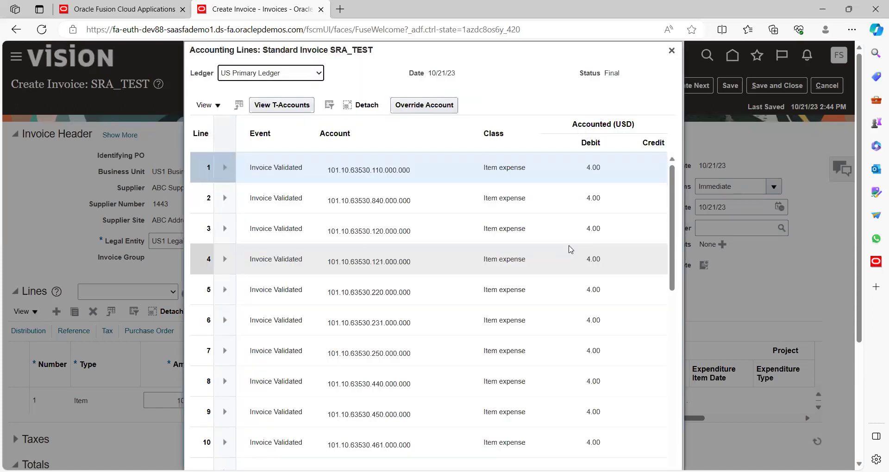
left_click(672, 51)
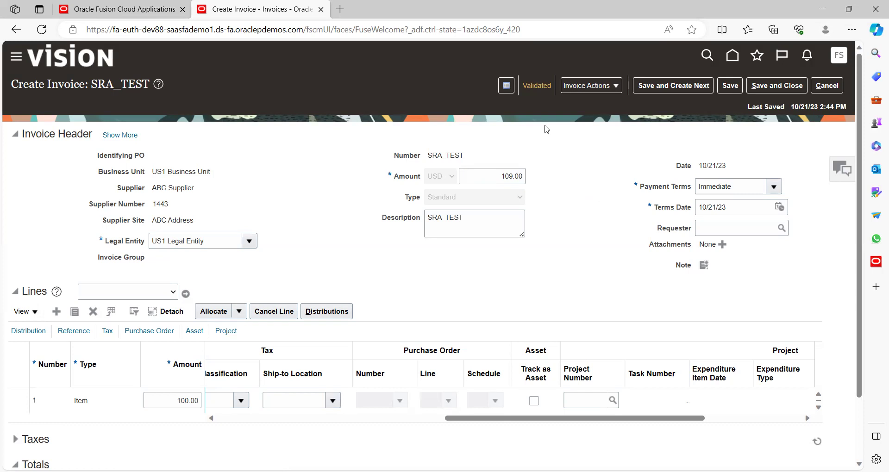
left_click(535, 88)
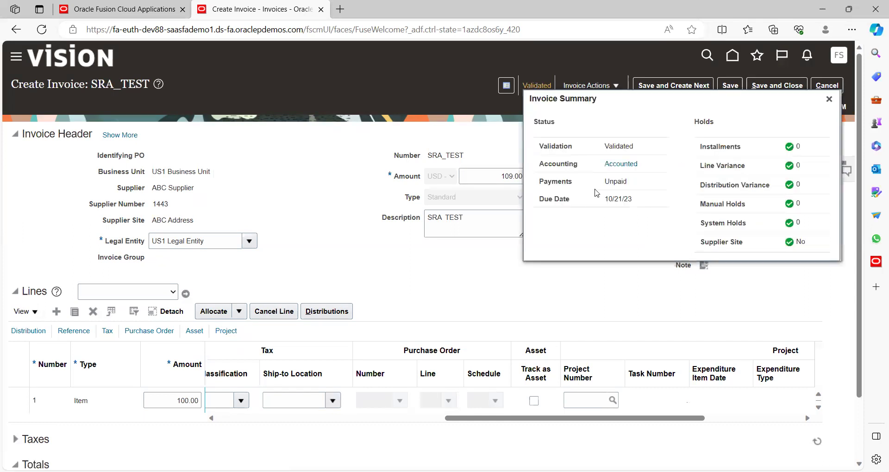
left_click(618, 166)
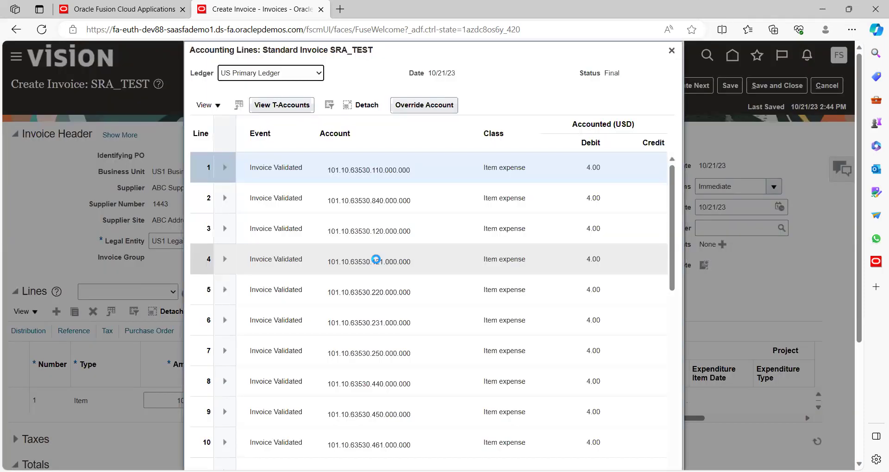
Read the descriptions of Final accounting lines 1 and 3, the 4.00 item-expense debits.
mouse_move(375, 200)
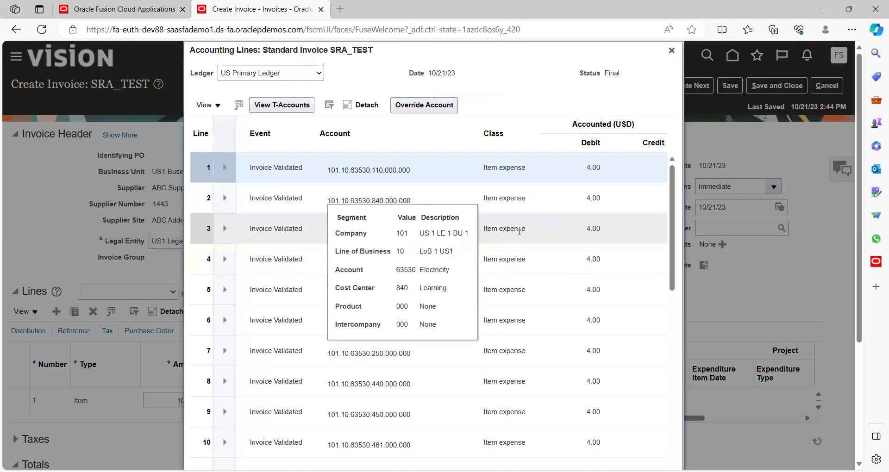
left_click(226, 170)
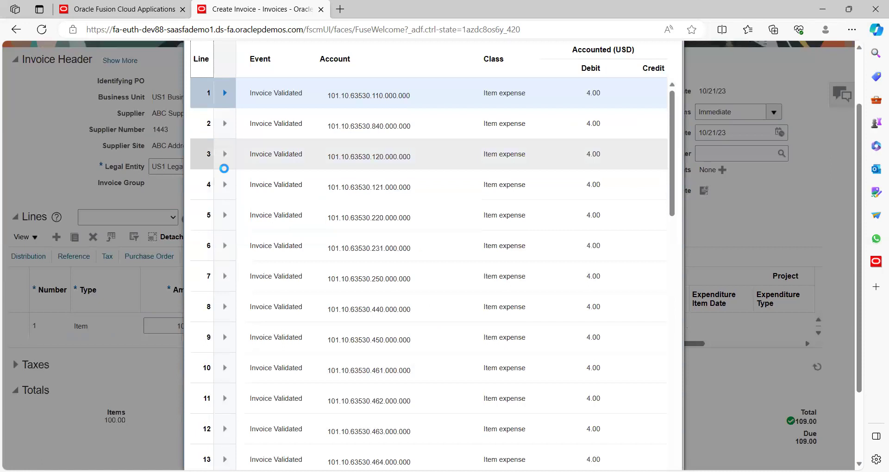
left_click(224, 94)
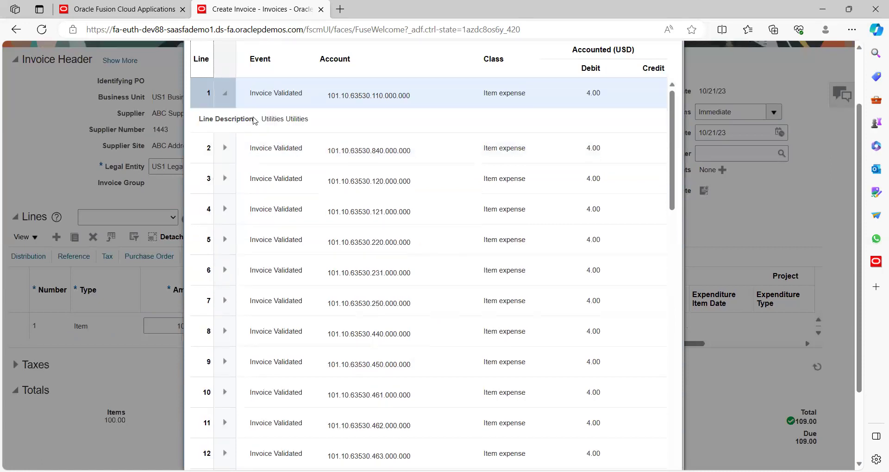
left_click(225, 95)
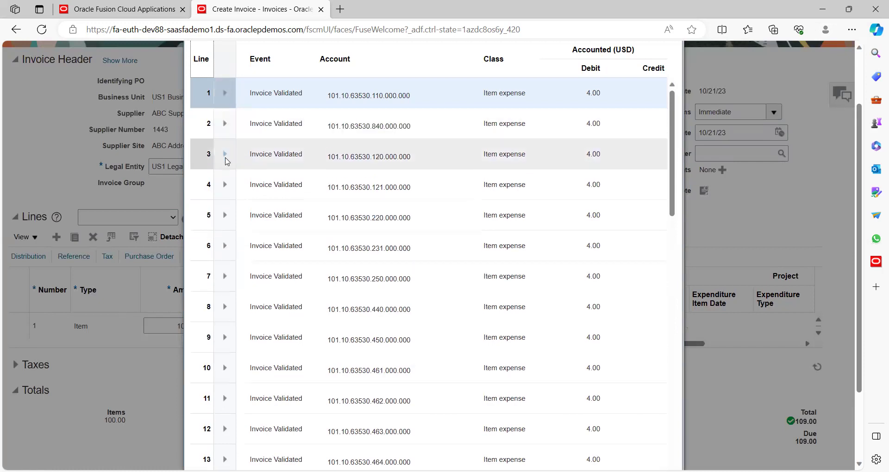
left_click(224, 155)
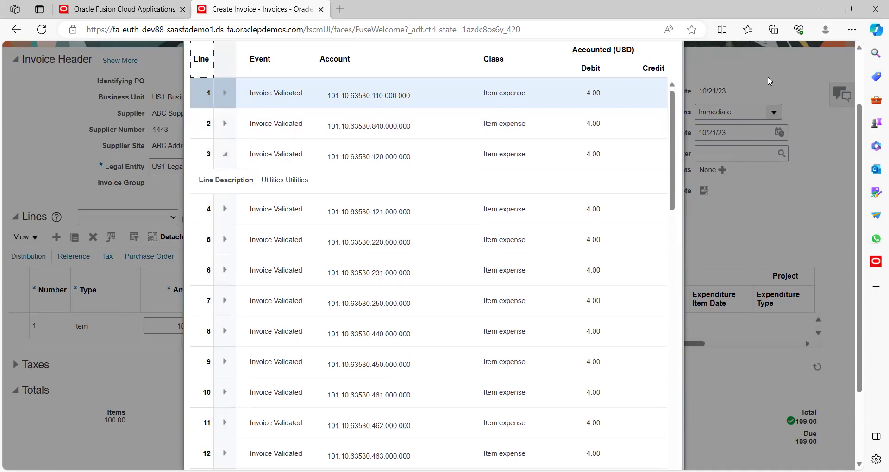
scroll(858, 91, "up", 2)
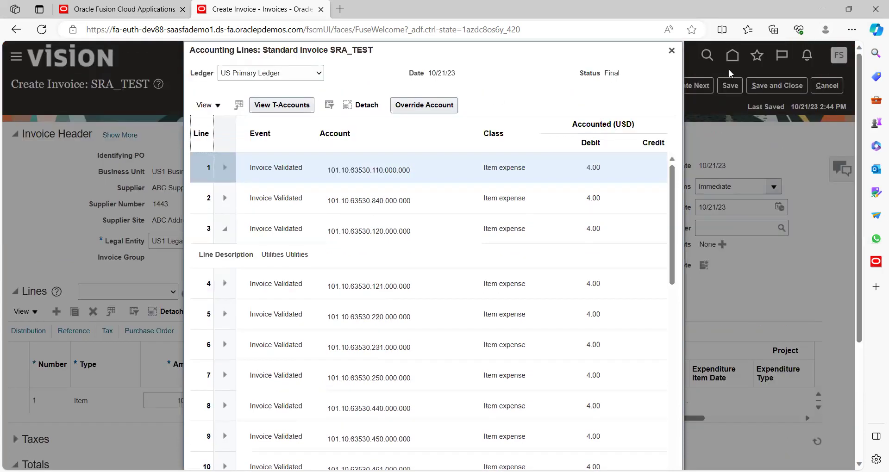
left_click(672, 52)
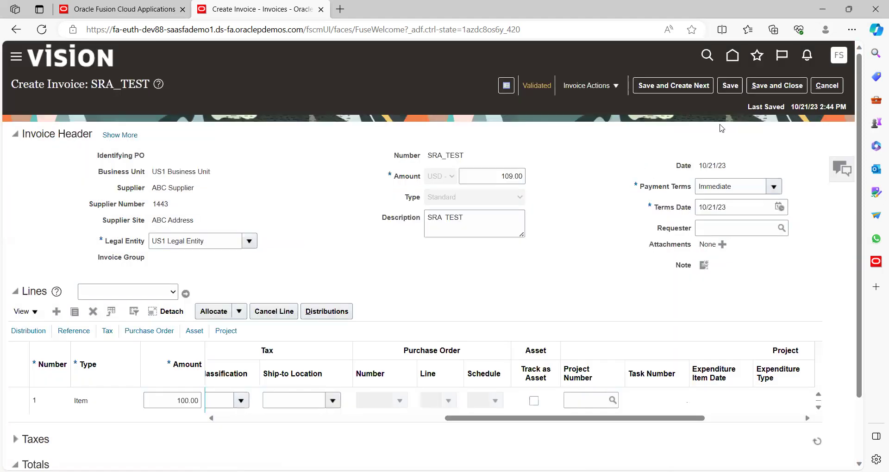
Save and close invoice SRA_TEST, go to the Payments work area, and show its task list.
left_click(777, 88)
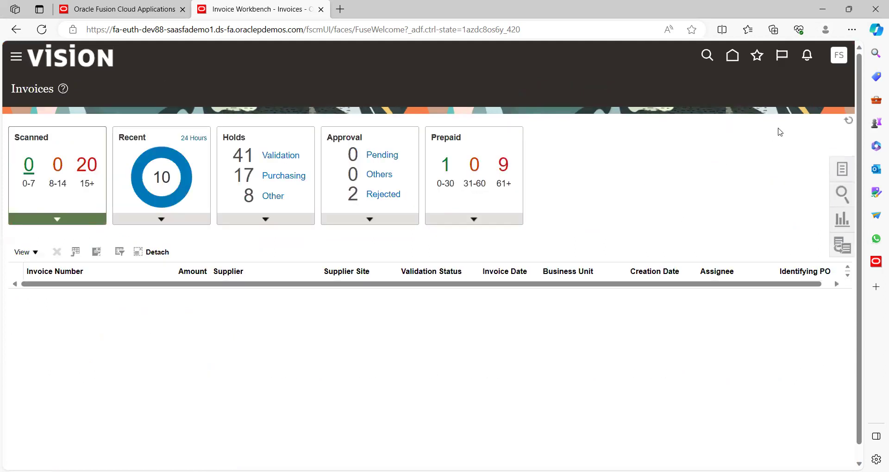
left_click(733, 61)
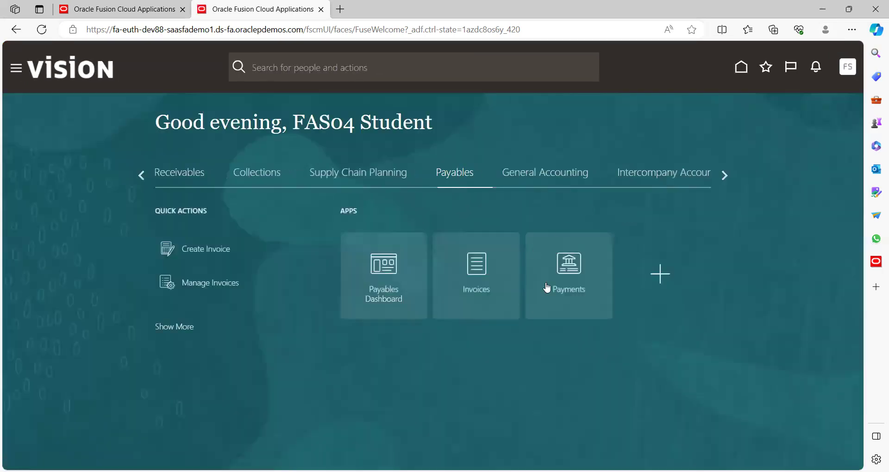
left_click(566, 277)
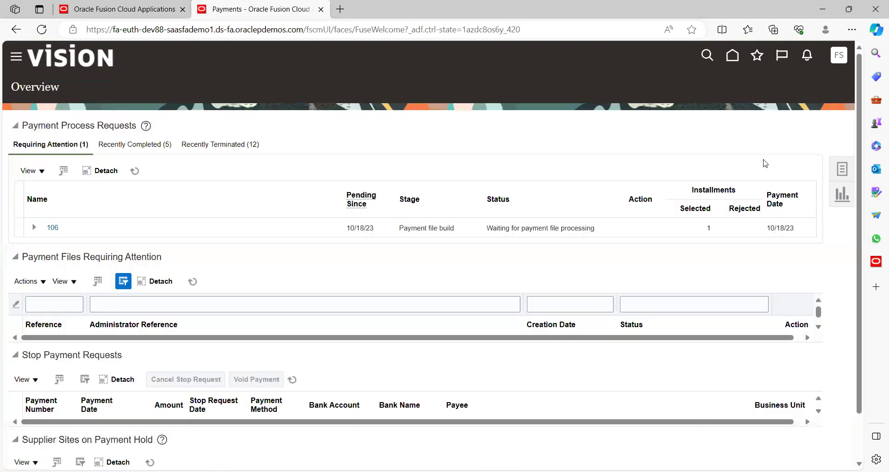
left_click(843, 170)
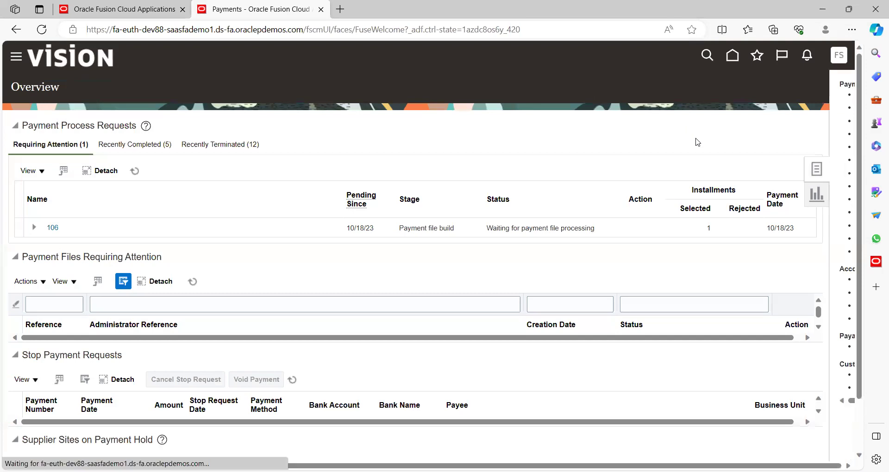
Start payment process request SRA_OCT_21 with no template, paying supplier ABC Supplier 1443.
left_click(787, 94)
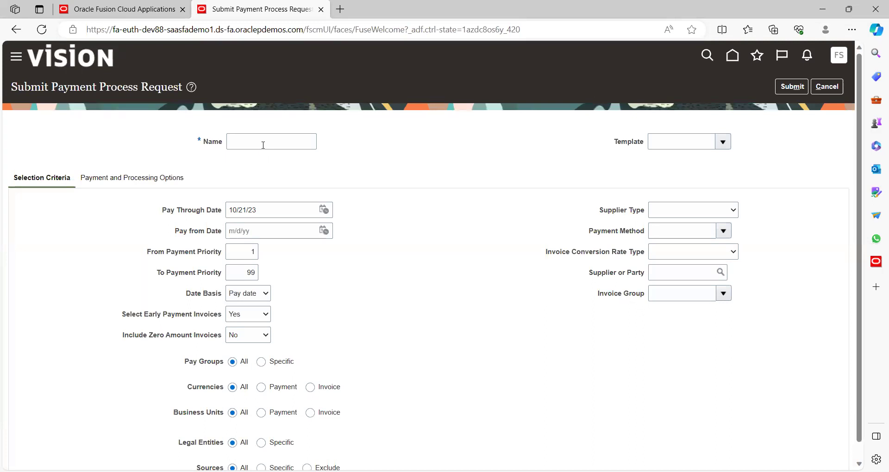
left_click(274, 141)
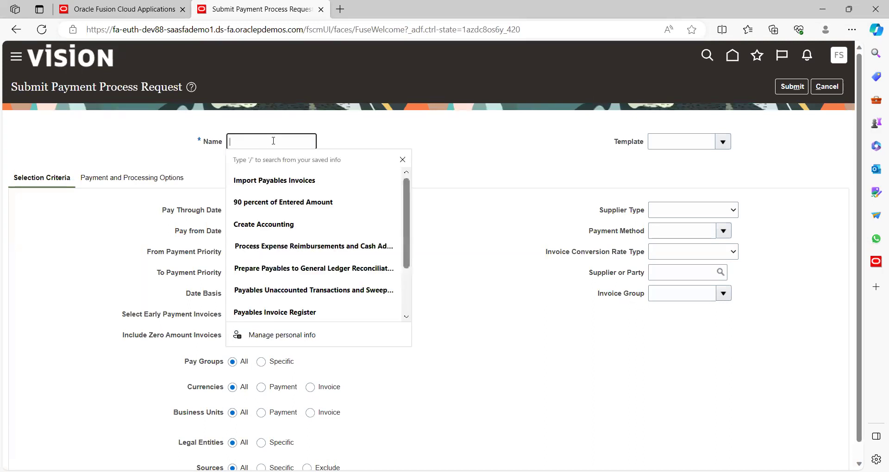
type("SRA_OCT_21")
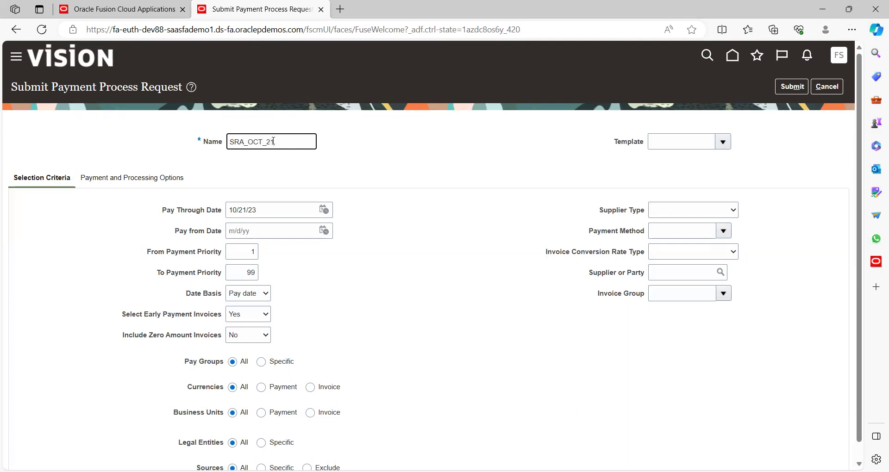
key("Tab")
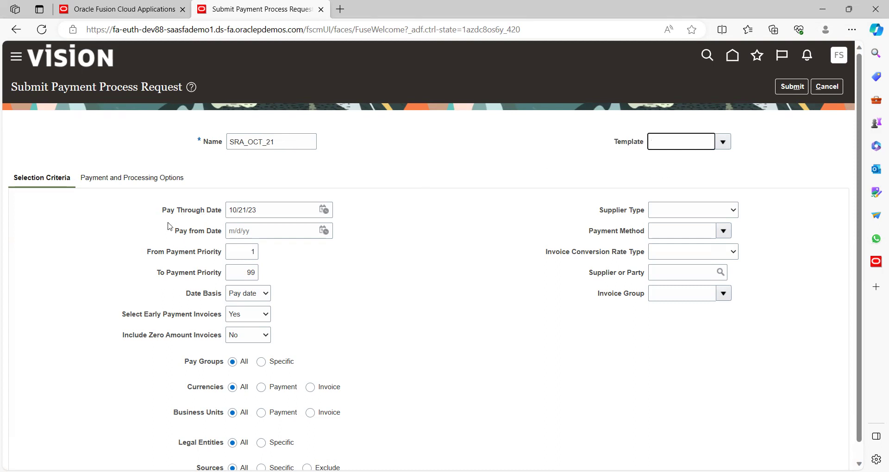
left_click(337, 315)
scroll(337, 314, "down", 1)
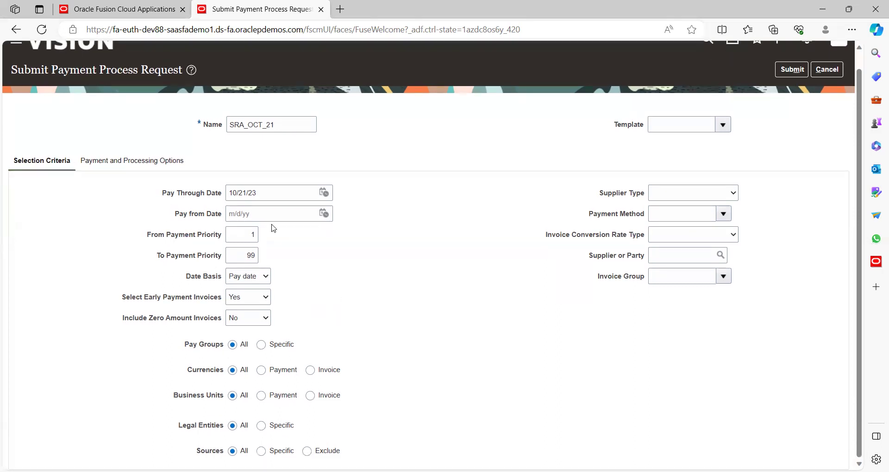
left_click(668, 254)
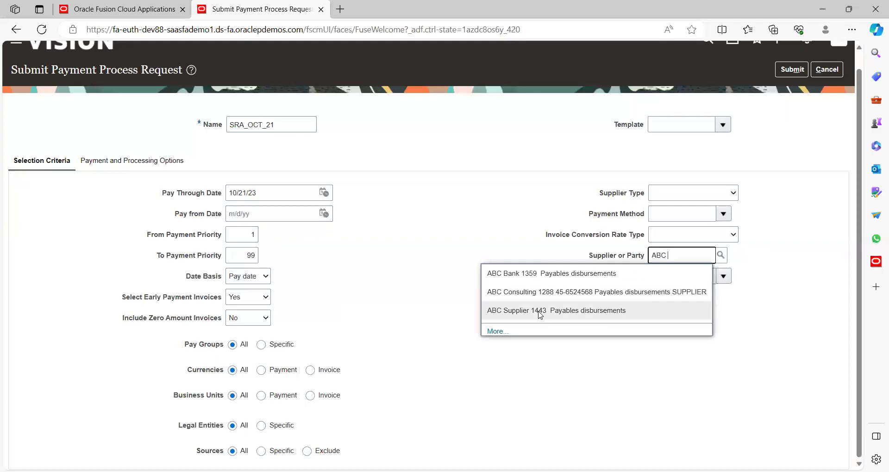
left_click(540, 311)
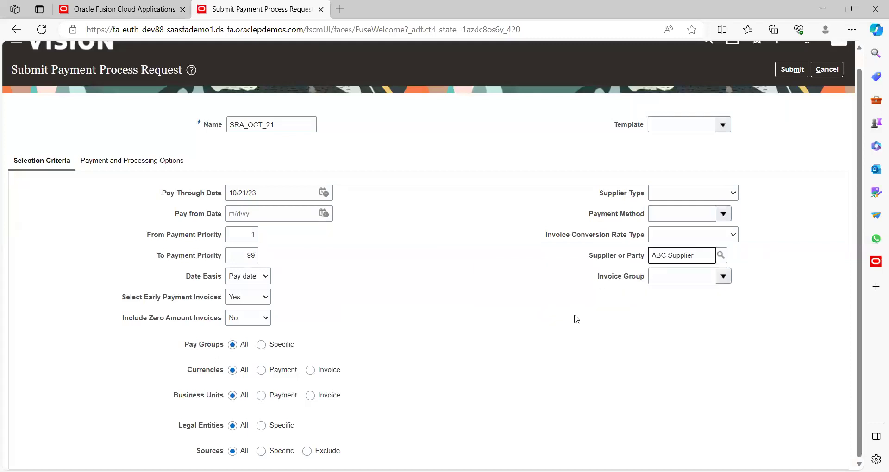
left_click(421, 308)
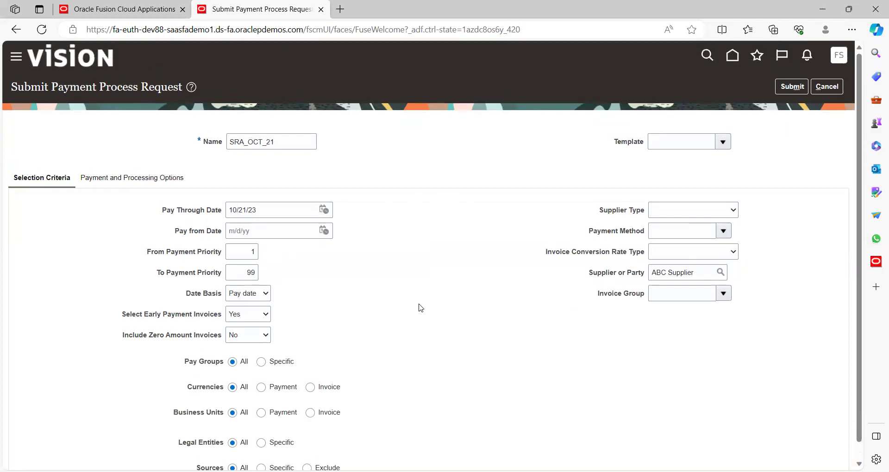
left_click(133, 164)
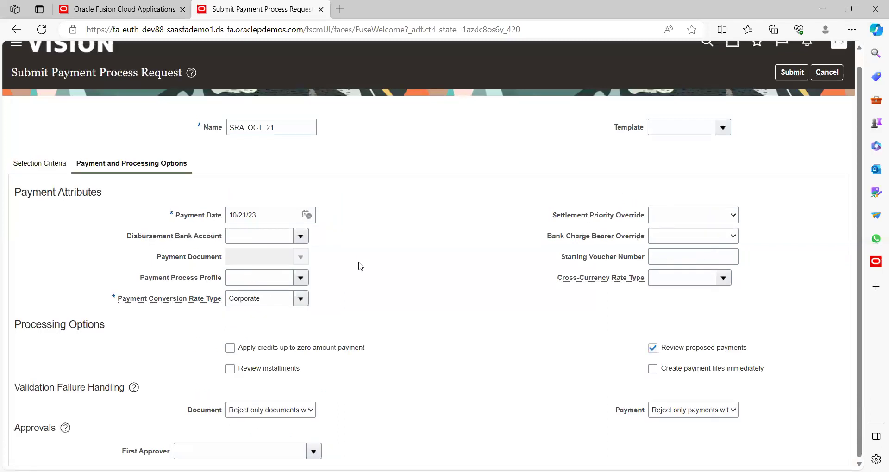
Pay from bank account BofA-2869 using Check Stock A and the Standard Check profile.
left_click(300, 237)
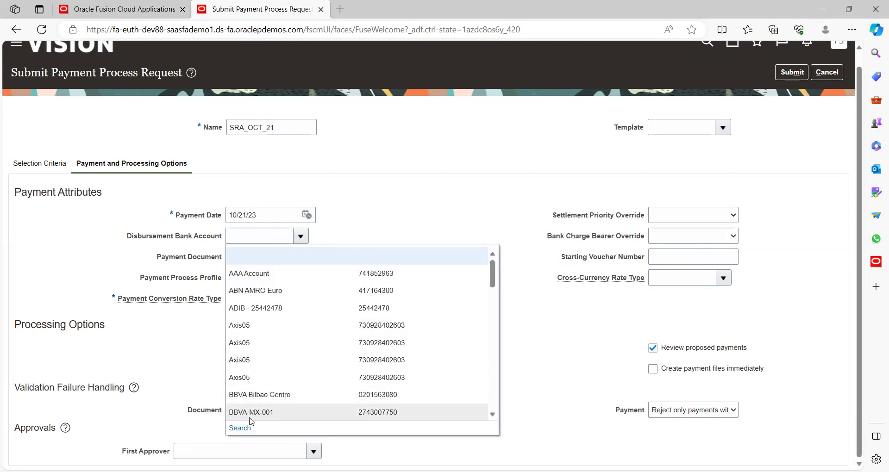
left_click(246, 232)
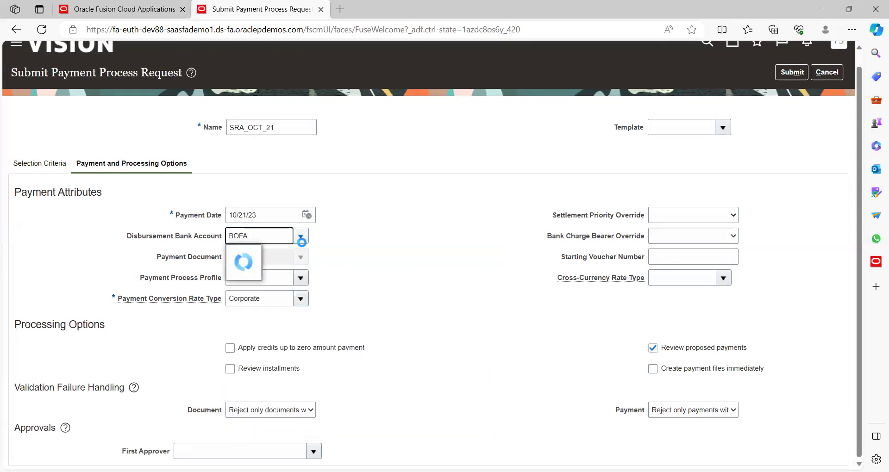
left_click(255, 254)
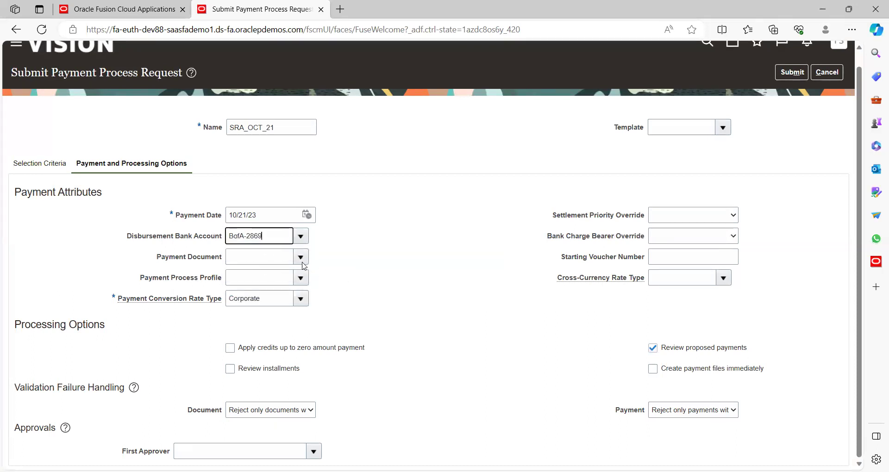
left_click(301, 257)
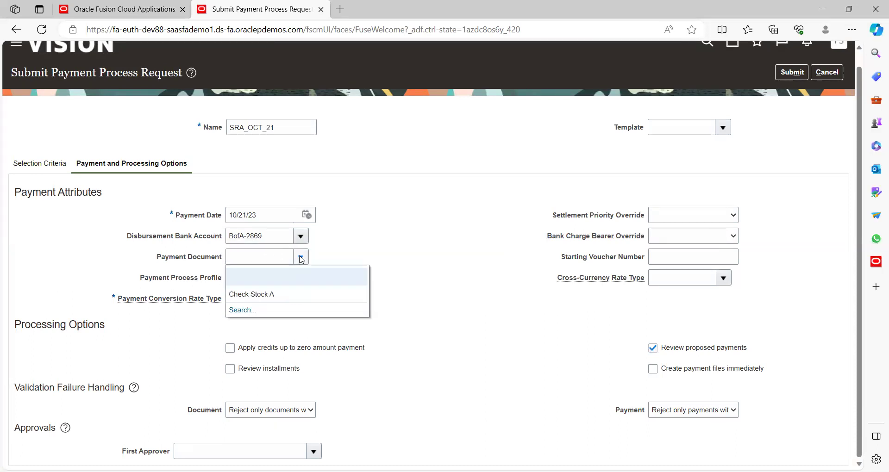
left_click(320, 275)
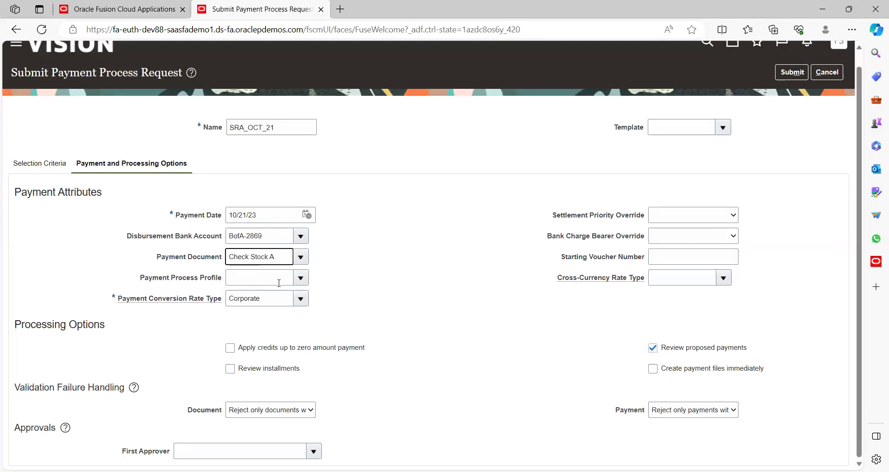
left_click(301, 278)
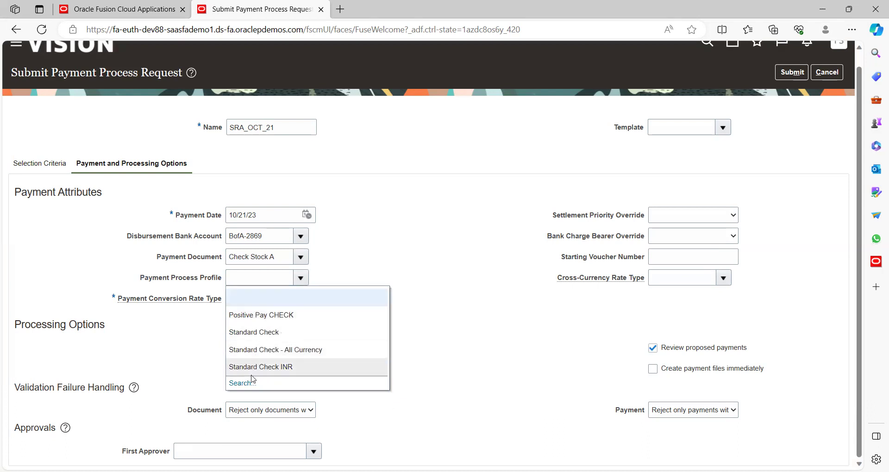
left_click(256, 333)
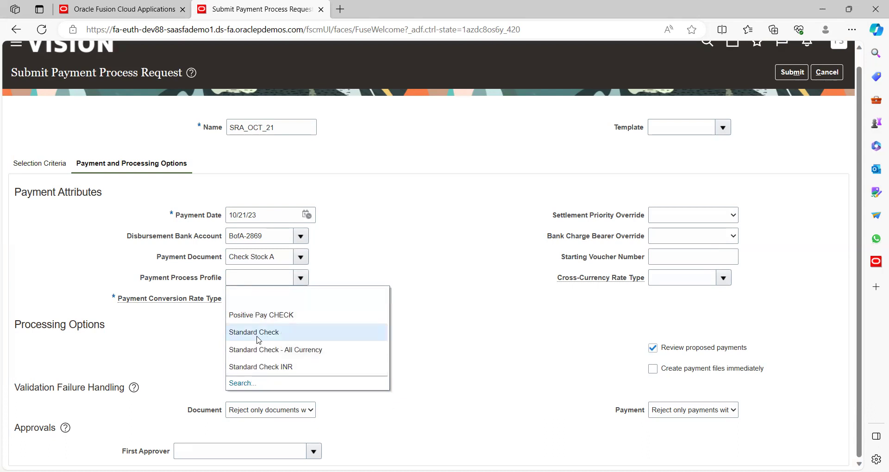
left_click(392, 318)
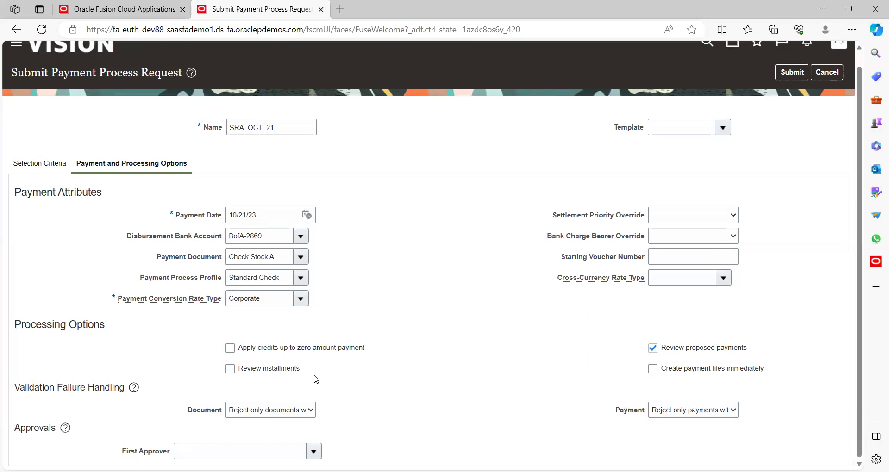
Enable installment review and immediate payment file creation, then submit the request.
left_click(230, 369)
left_click(654, 370)
scroll(441, 304, "up", 1)
scroll(441, 305, "up", 1)
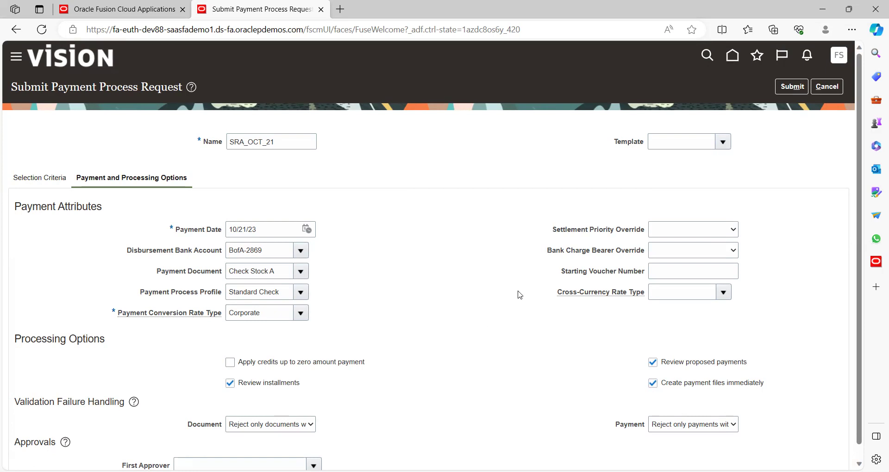
left_click(794, 87)
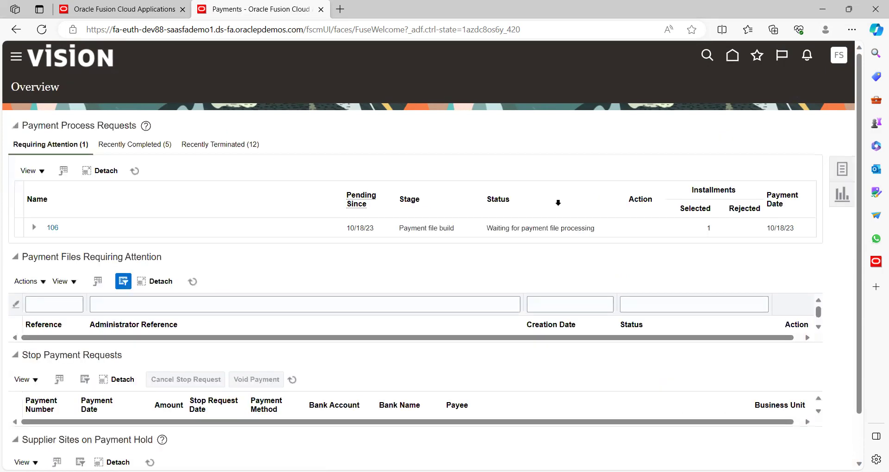
Search payment process requests for 'SRA_OCT' and refresh until SRA_OCT_21 shows pending installments review.
left_click(842, 171)
left_click(773, 108)
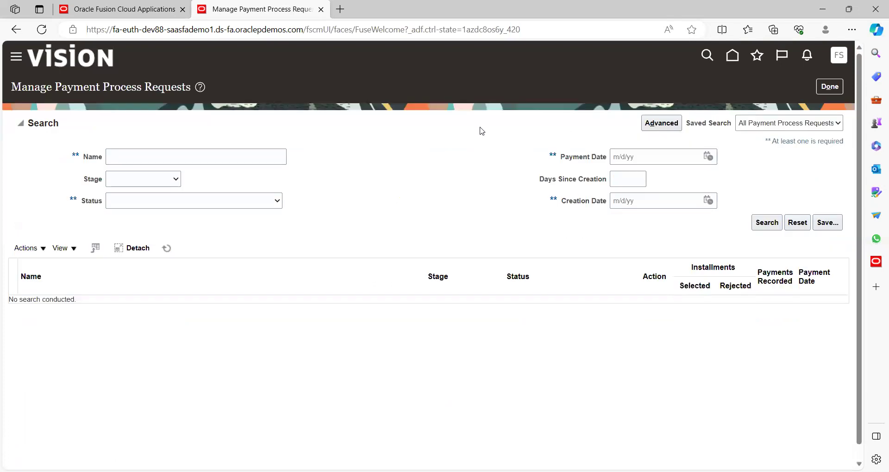
left_click(253, 157)
type("SRA_OC")
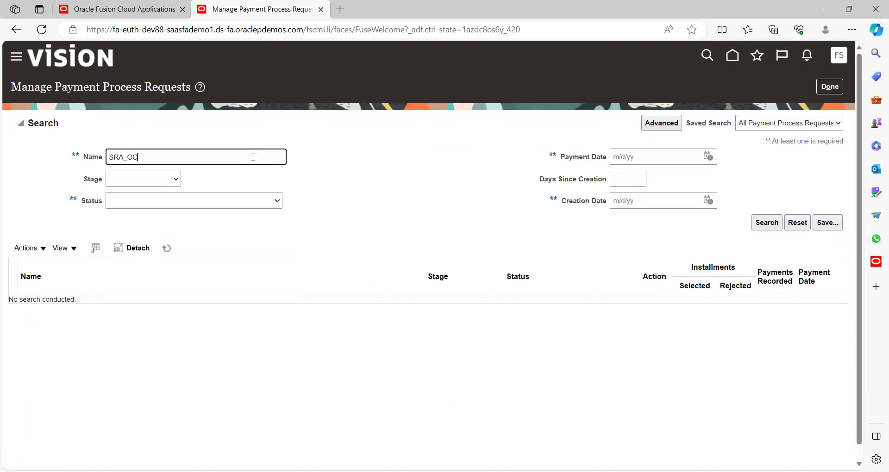
type("T")
key("Return")
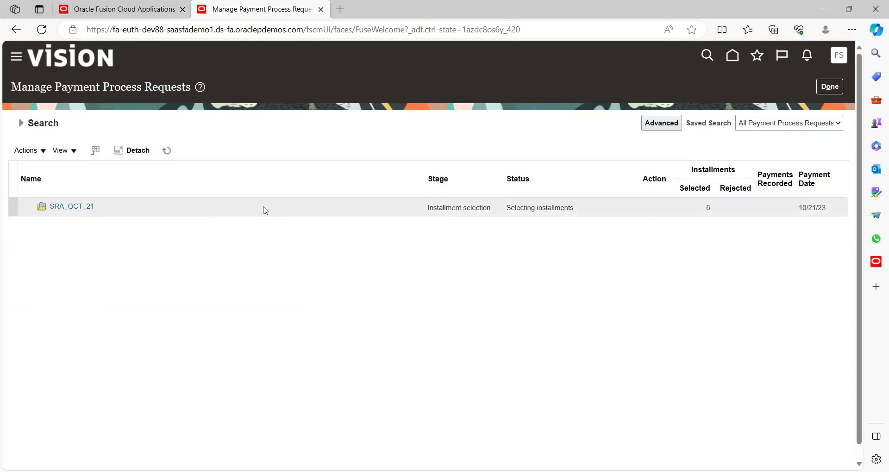
left_click(166, 153)
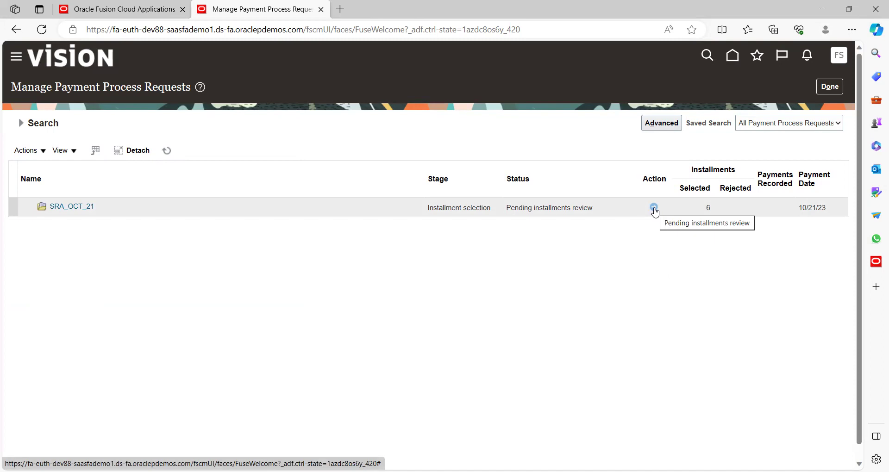
Delete the installments for invoices 13–18, keep only SRA_TEST at 109.00 USD, then save and submit.
left_click(654, 208)
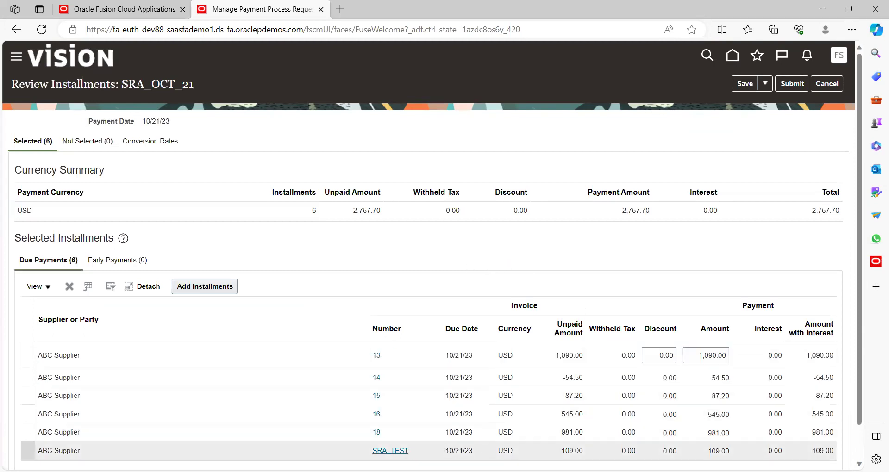
left_click(107, 356)
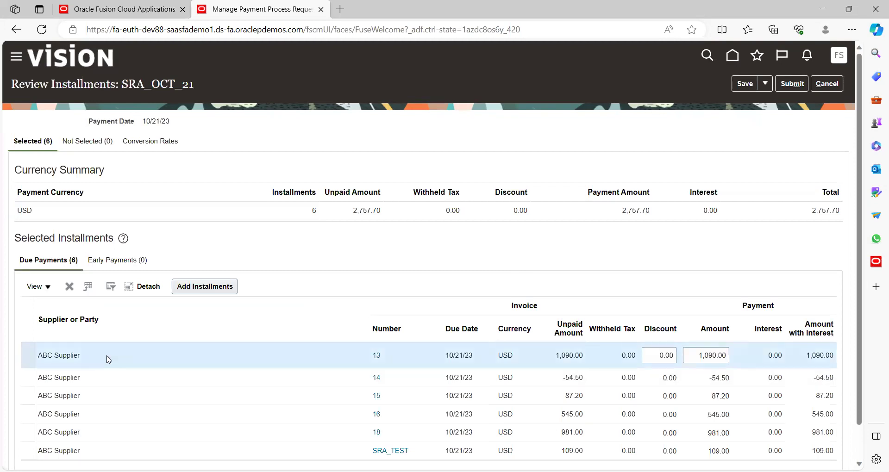
left_click(100, 375, "shift")
left_click(99, 396, "shift")
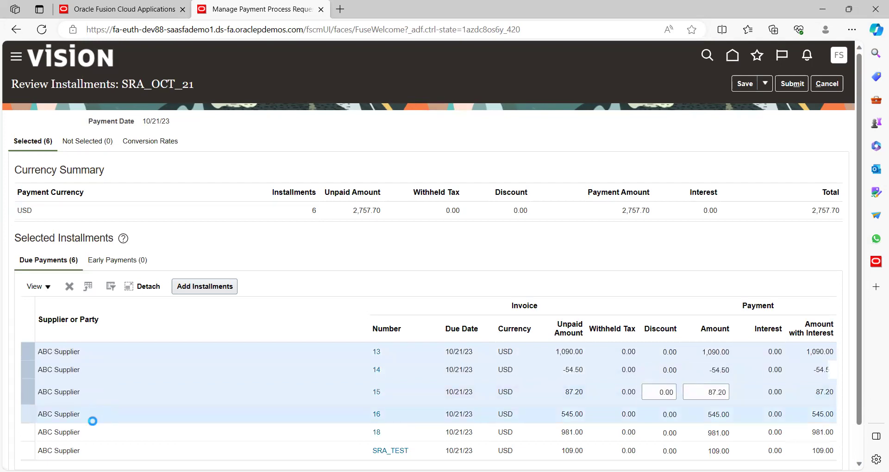
left_click(91, 437)
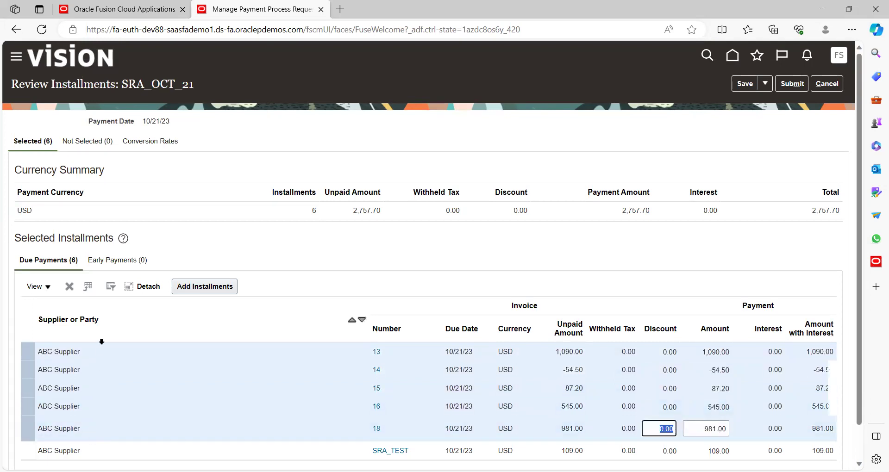
left_click(69, 287)
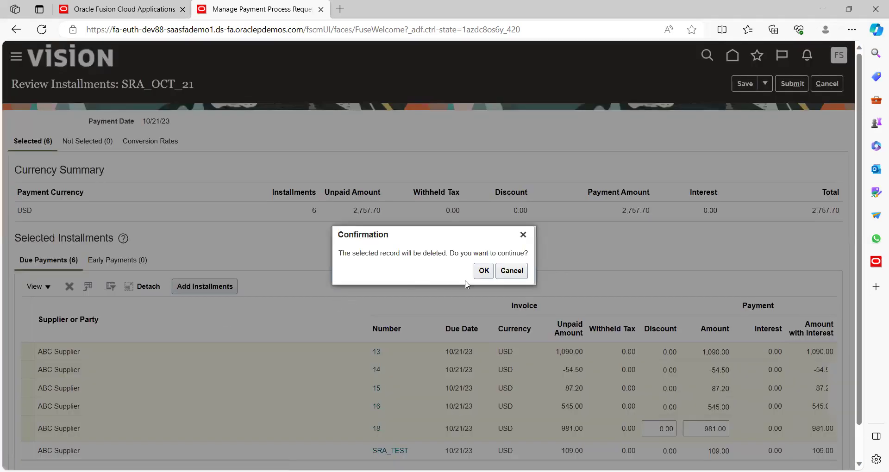
left_click(483, 277)
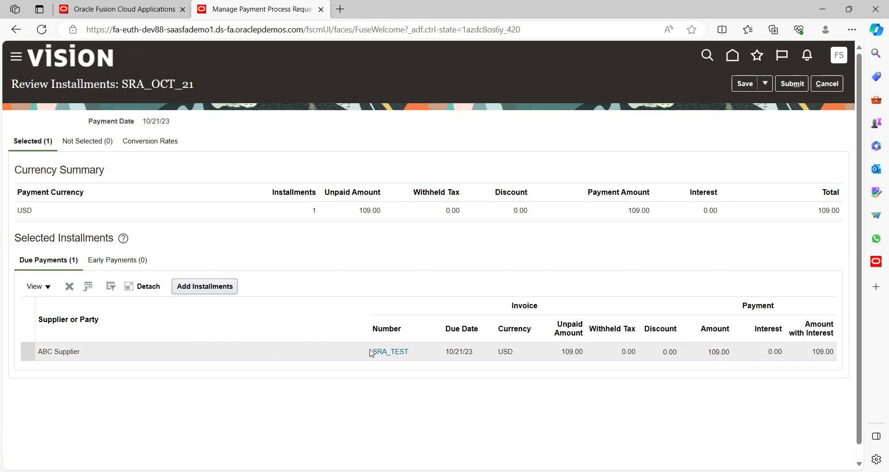
left_click(745, 85)
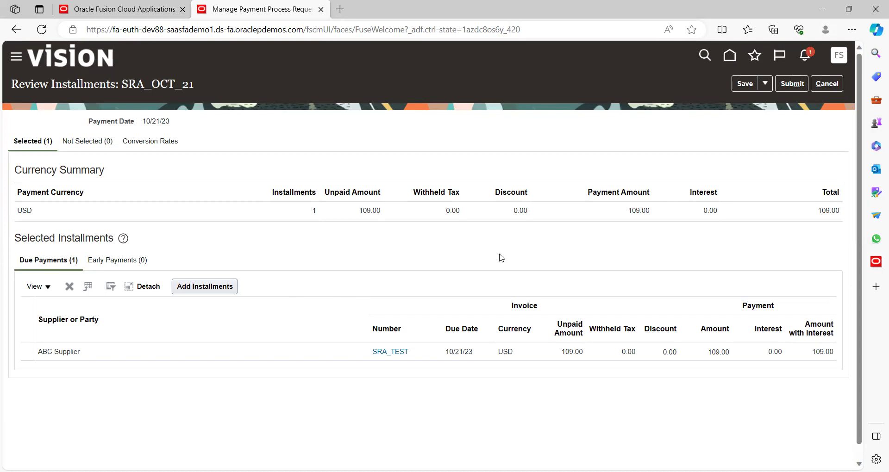
left_click(793, 84)
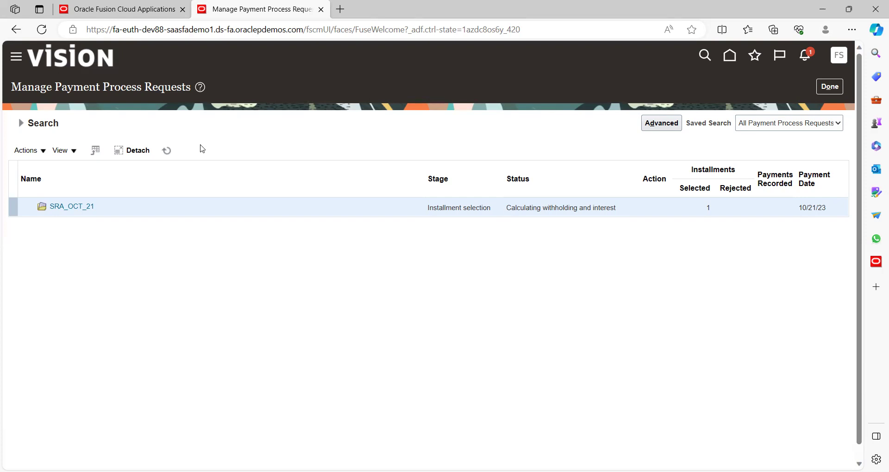
Refresh SRA_OCT_21 until it reaches Pending proposed payment review, then open its proposed payments.
left_click(167, 150)
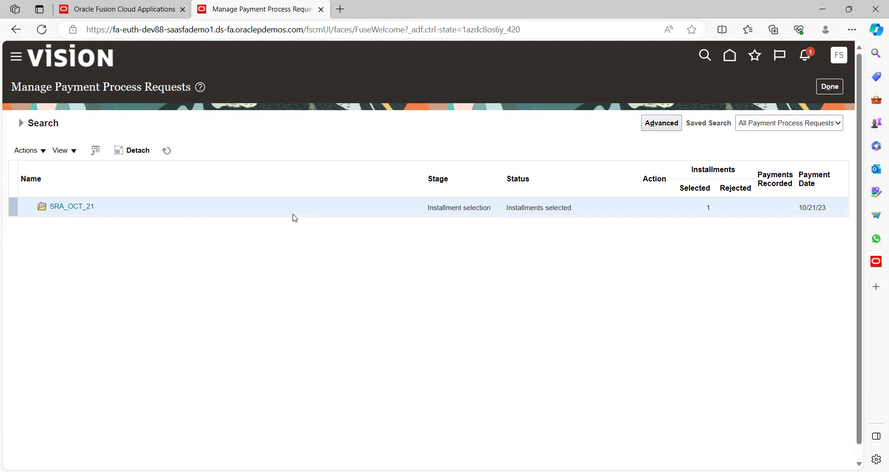
left_click(166, 150)
left_click(166, 153)
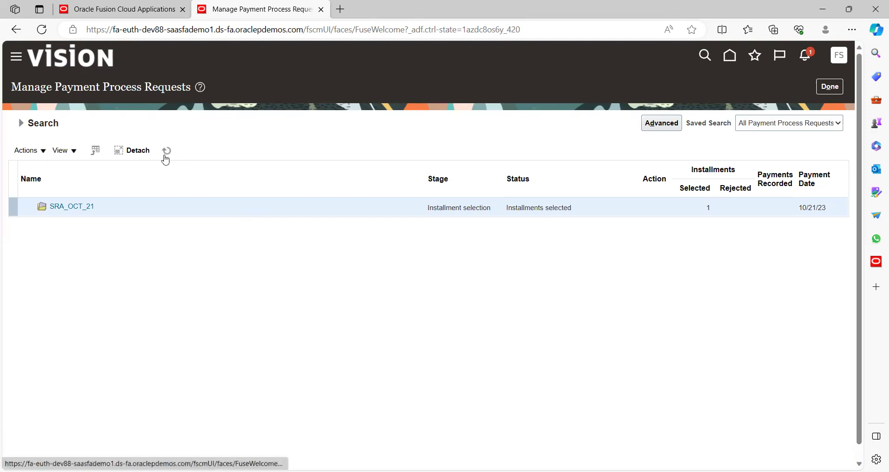
left_click(166, 154)
left_click(166, 152)
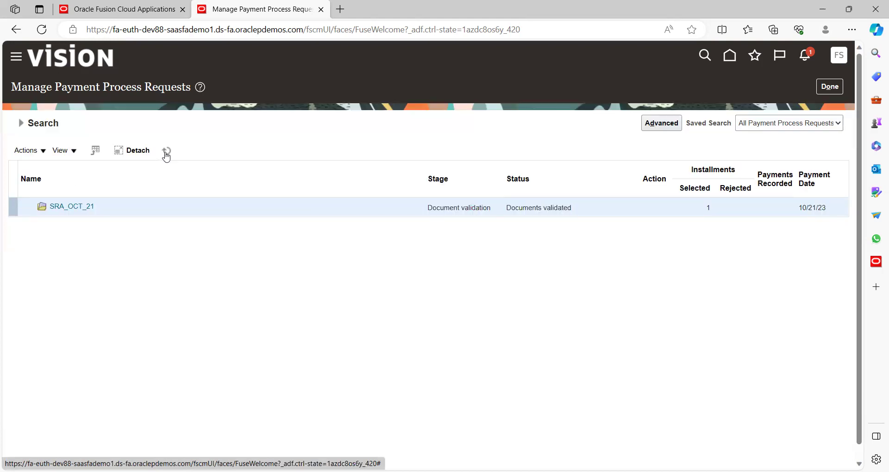
left_click(166, 153)
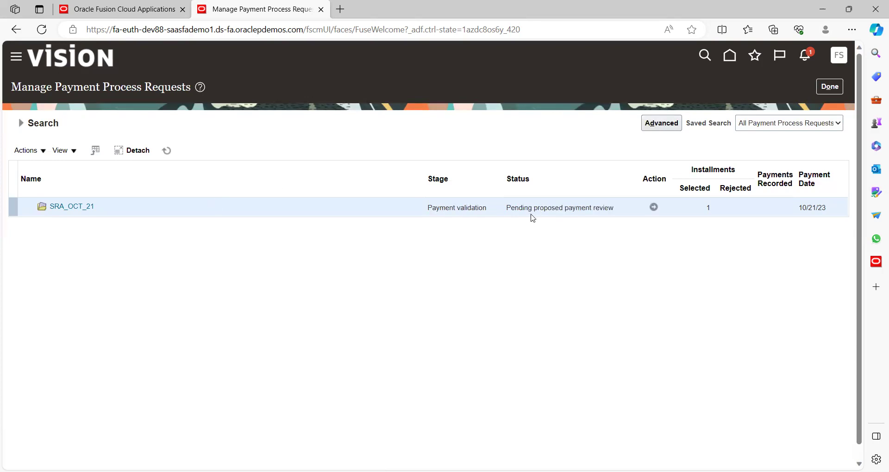
left_click(653, 209)
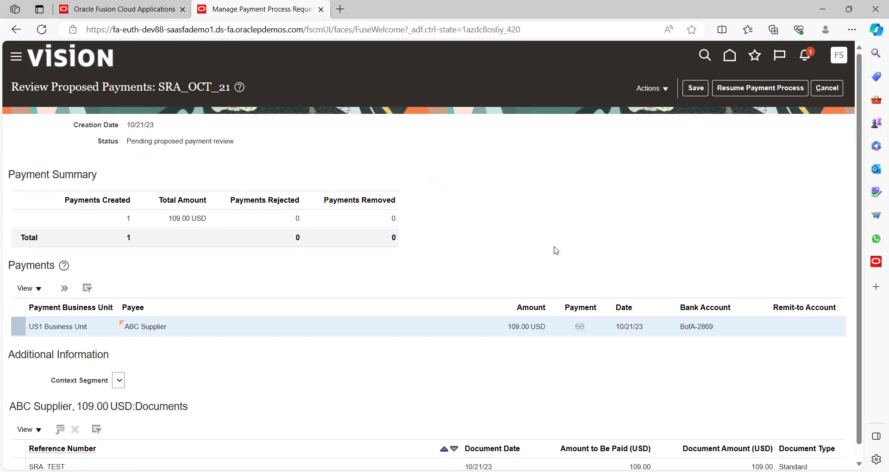
Resume the SRA_OCT_21 payment process with its 109.00 USD ABC Supplier payment and refresh the status.
scroll(556, 250, "down", 1)
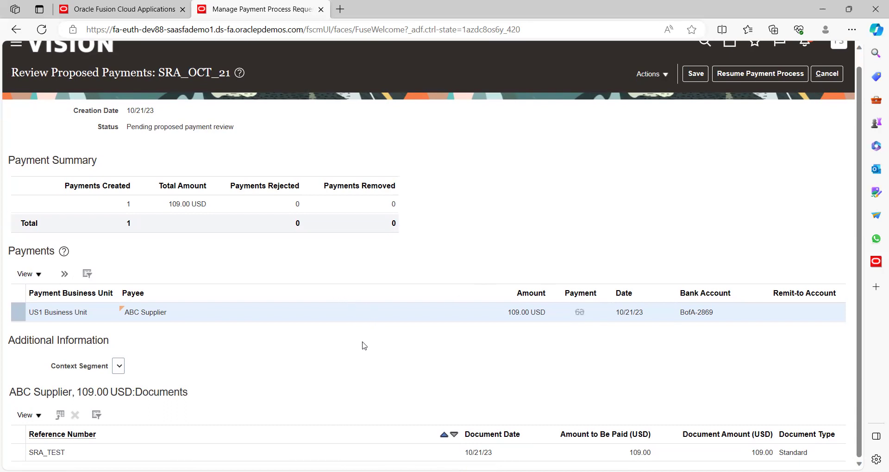
left_click(64, 275)
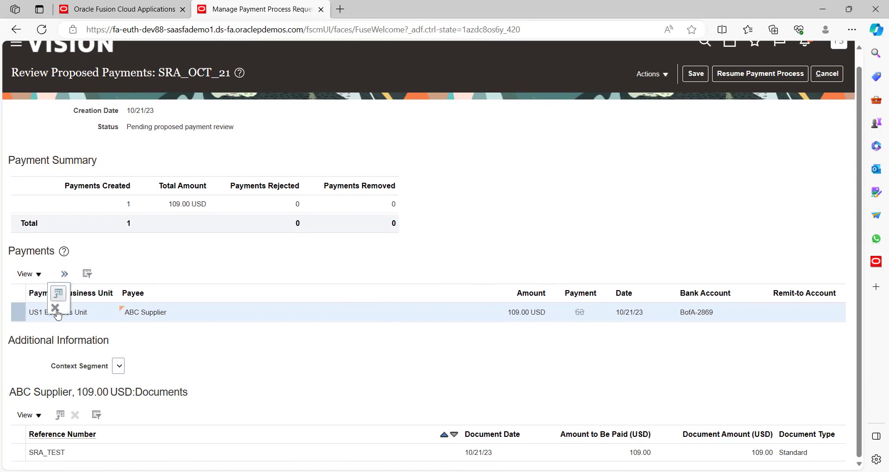
left_click(478, 230)
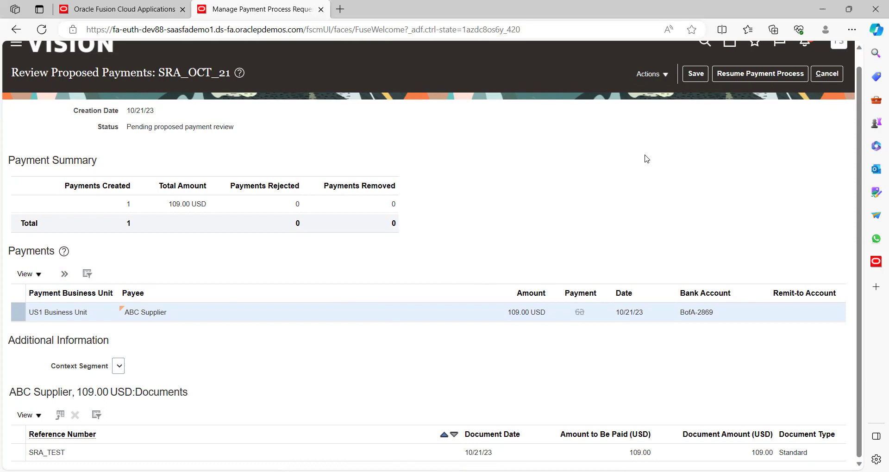
left_click(747, 76)
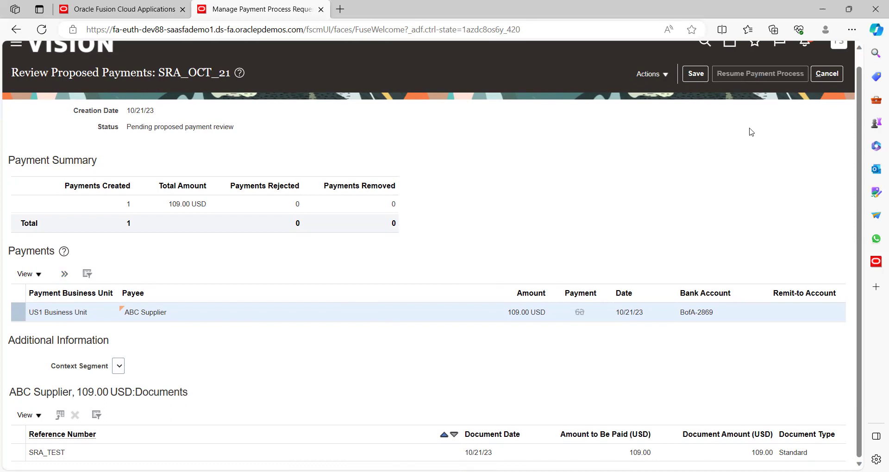
left_click(165, 152)
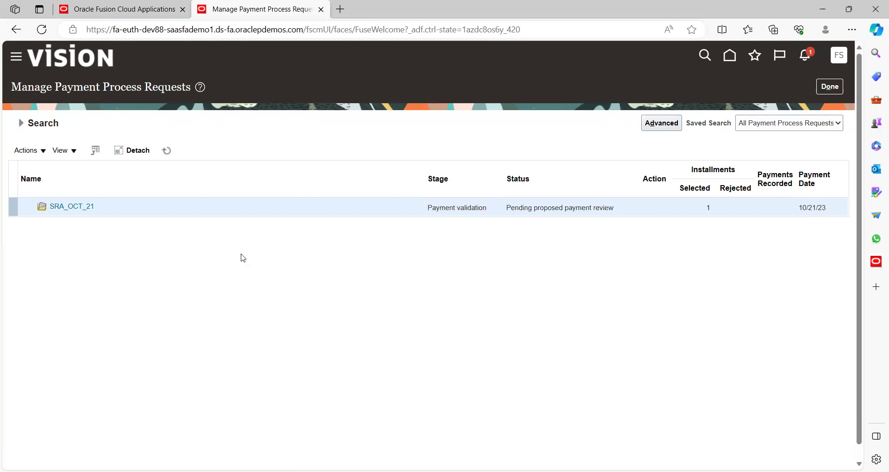
Refresh until payment file 232201 is formatted and ready for printing, then open its print step.
left_click(166, 151)
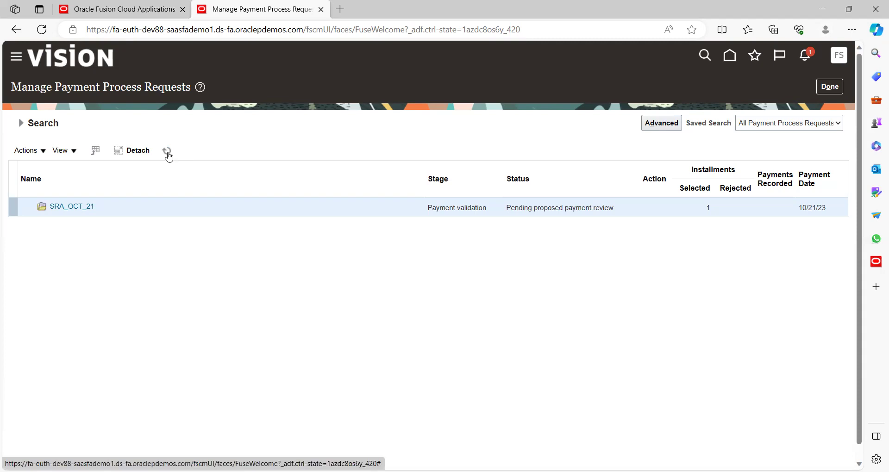
left_click(167, 153)
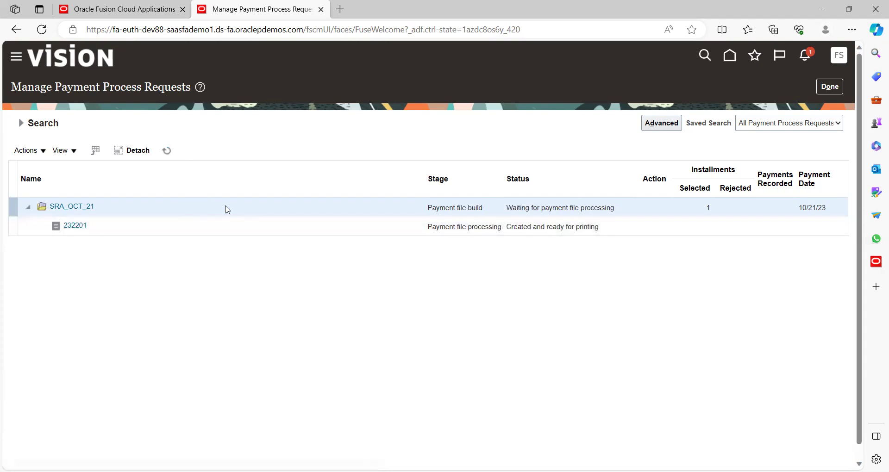
left_click(168, 152)
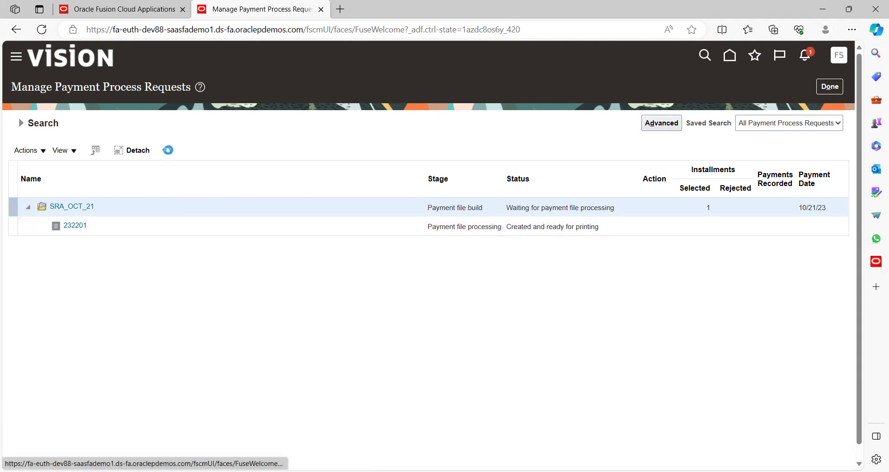
left_click(168, 152)
left_click(168, 151)
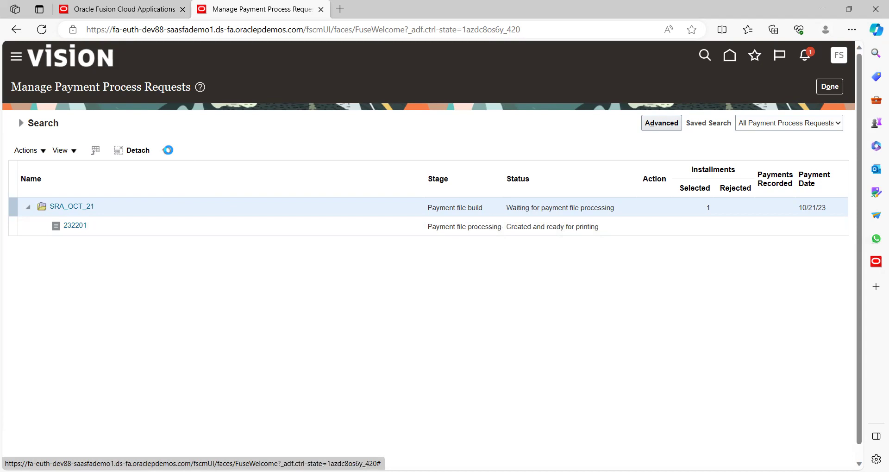
left_click(169, 152)
left_click(168, 153)
left_click(168, 152)
left_click(168, 151)
left_click(168, 152)
left_click(169, 152)
left_click(167, 151)
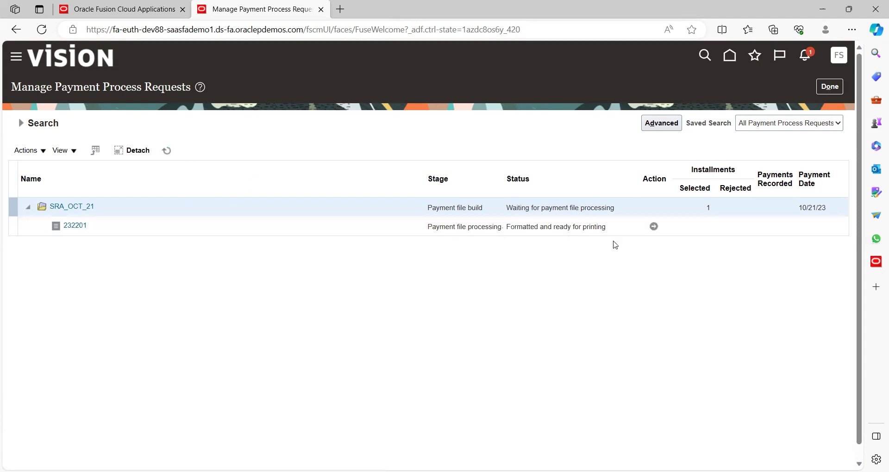
left_click(654, 227)
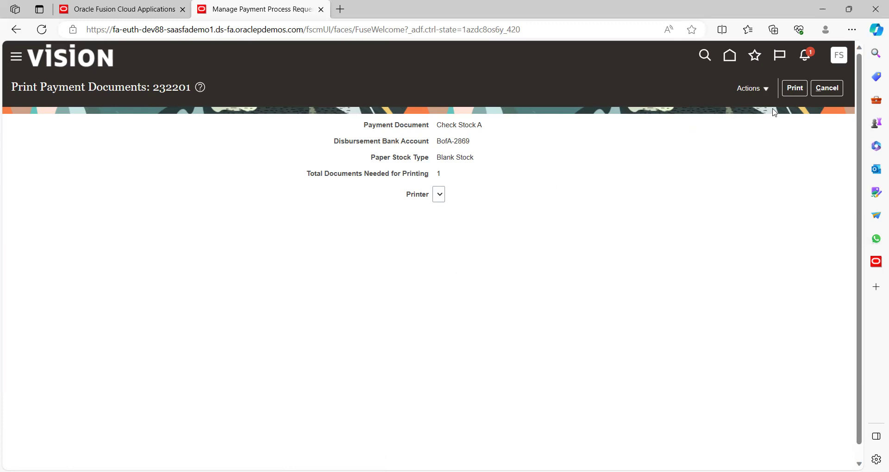
Print the Check Stock A payment document for payment file 232201.
left_click(796, 89)
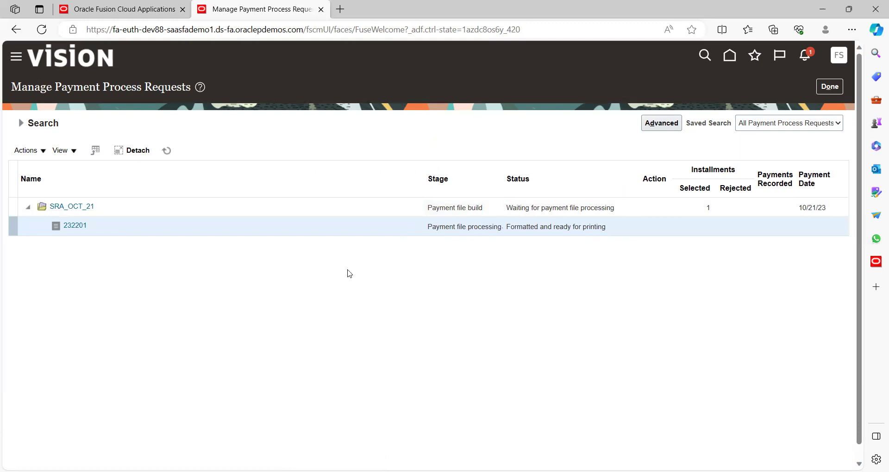
Refresh the payment process requests and open payment file 232201, now Submitted for printing.
left_click(167, 152)
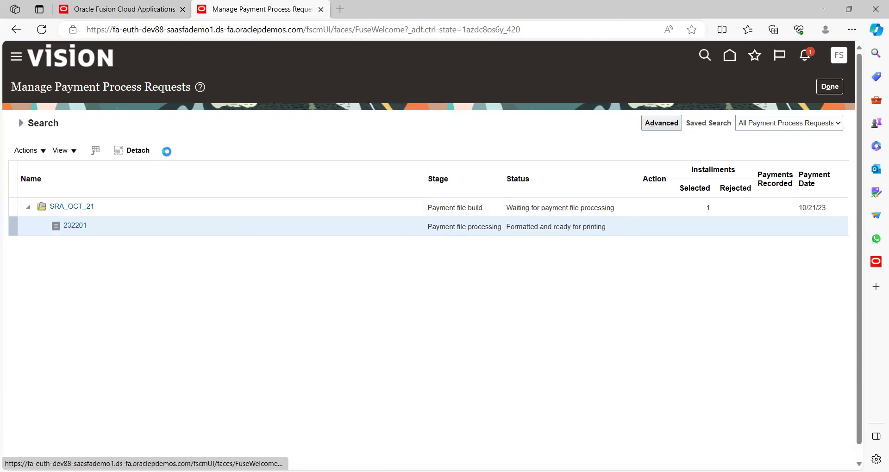
left_click(167, 152)
left_click(654, 227)
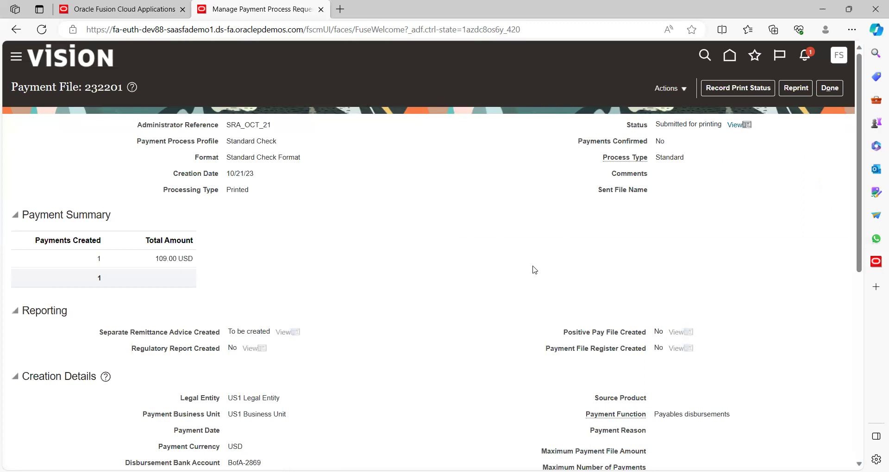
scroll(535, 270, "down", 3)
scroll(535, 270, "up", 4)
Review the options in payment file 232201's Actions menu without choosing one.
left_click(684, 93)
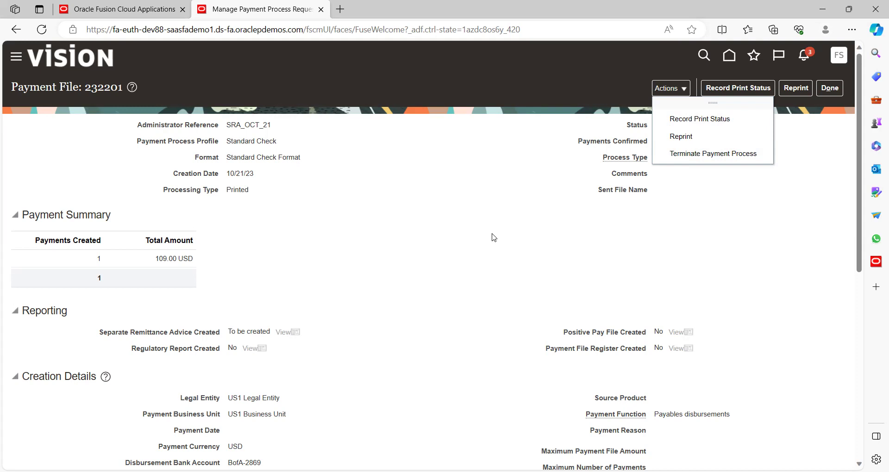
left_click(494, 237)
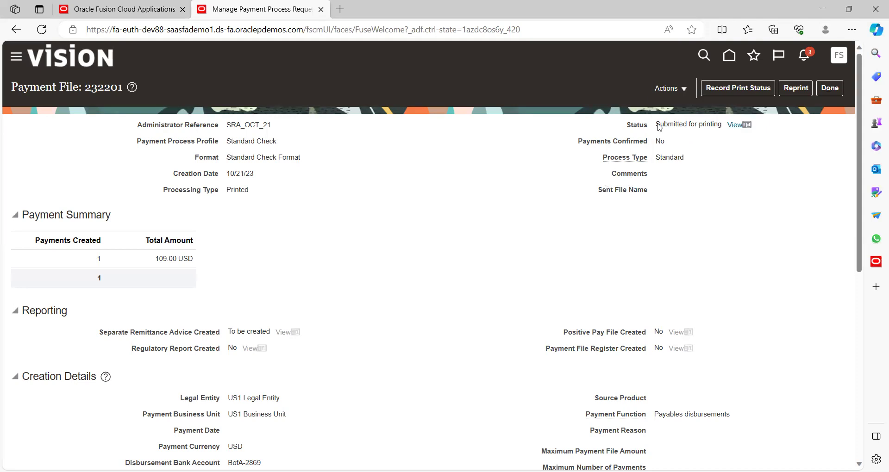
left_click(685, 92)
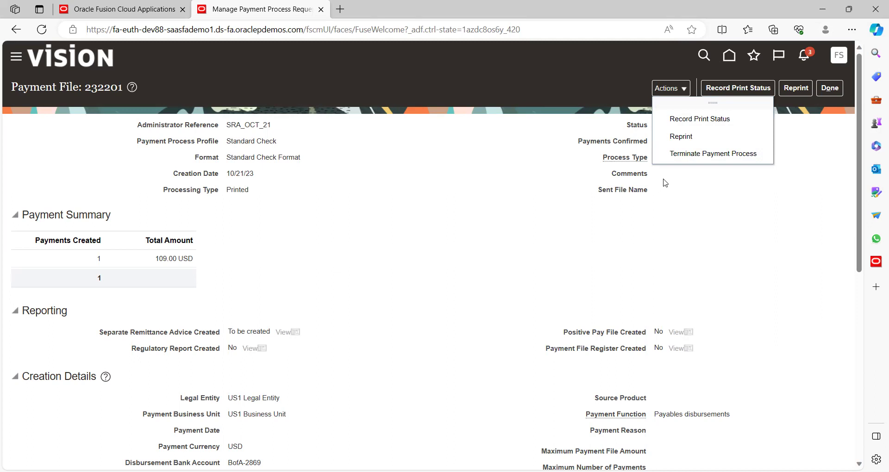
left_click(616, 232)
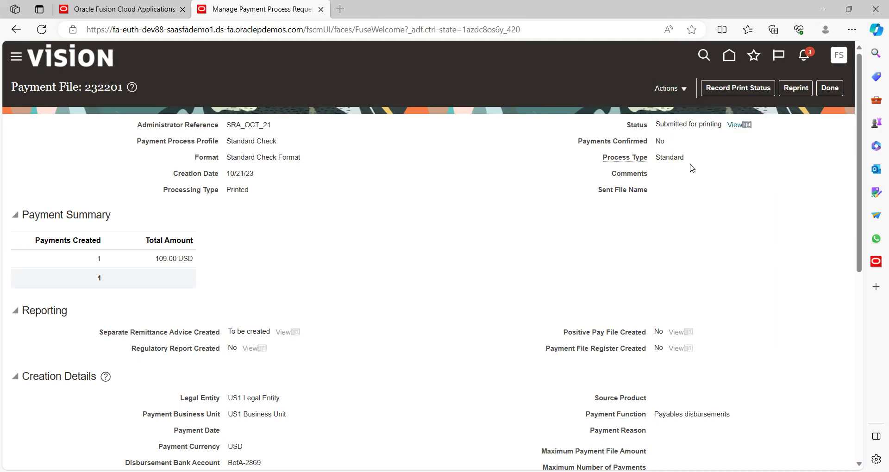
Record the print status for payment file 232201 and confirm, so its status becomes Printed.
left_click(748, 90)
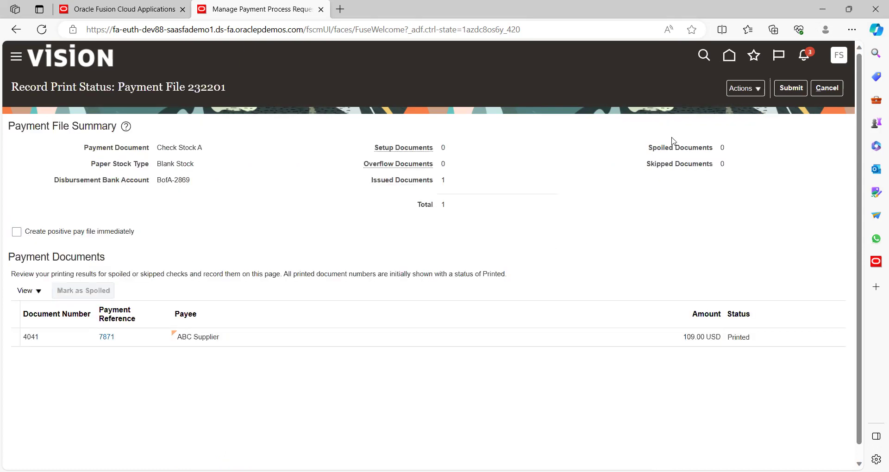
left_click(787, 90)
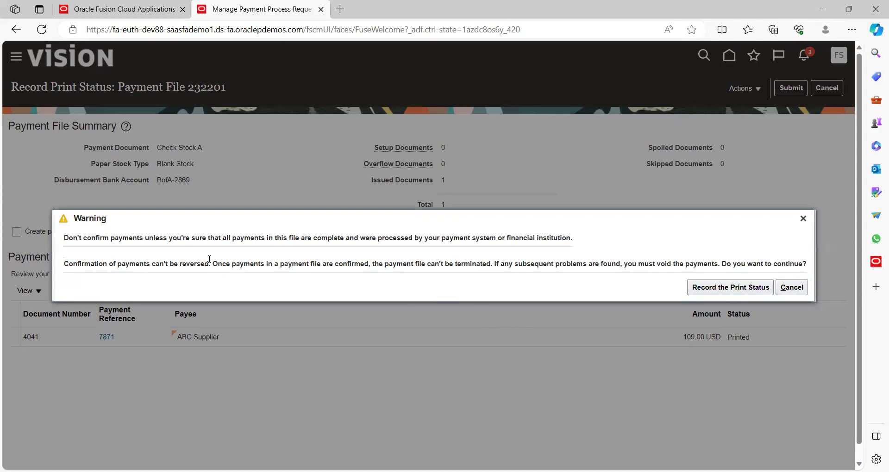
left_click(716, 292)
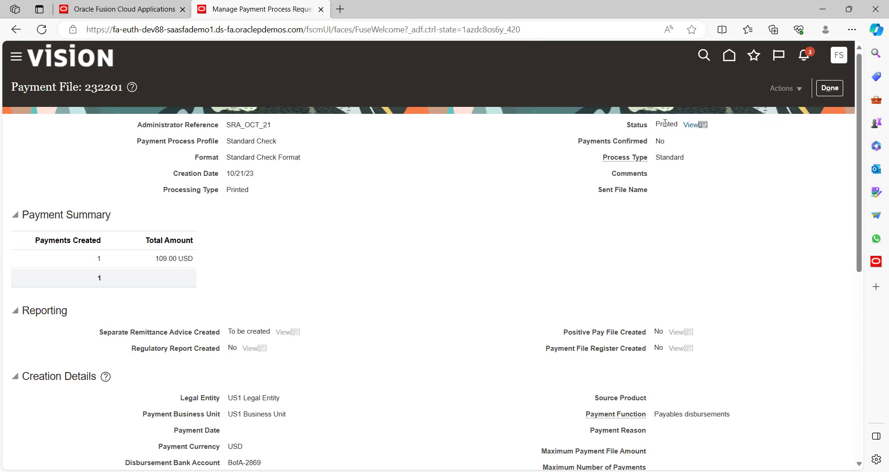
Open the check PDF 6367644.pdf showing 109.00 to ABC Supplier, then return to payment file 232201.
left_click(690, 126)
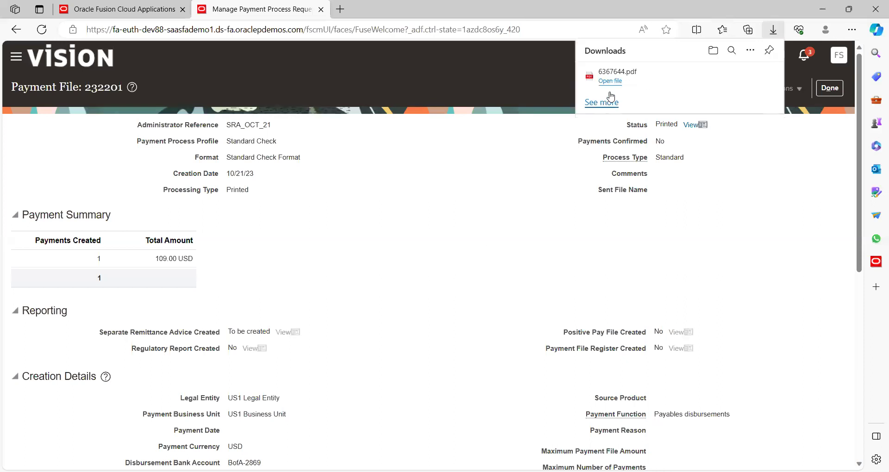
left_click(610, 81)
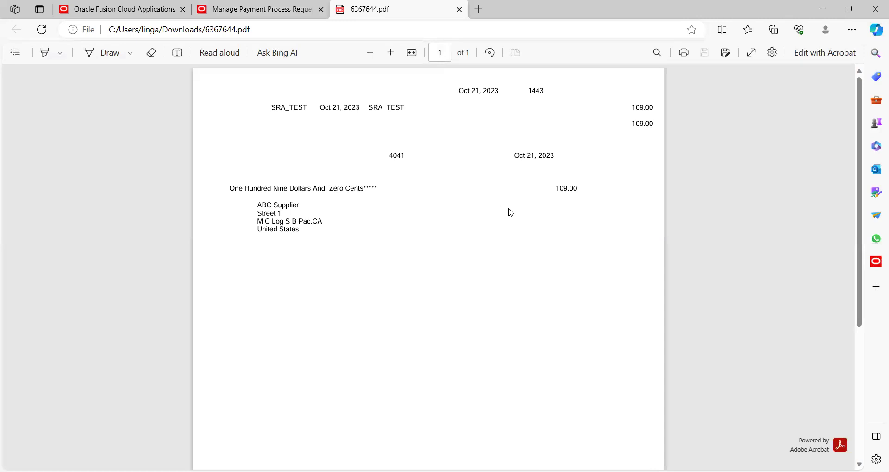
left_click(118, 10)
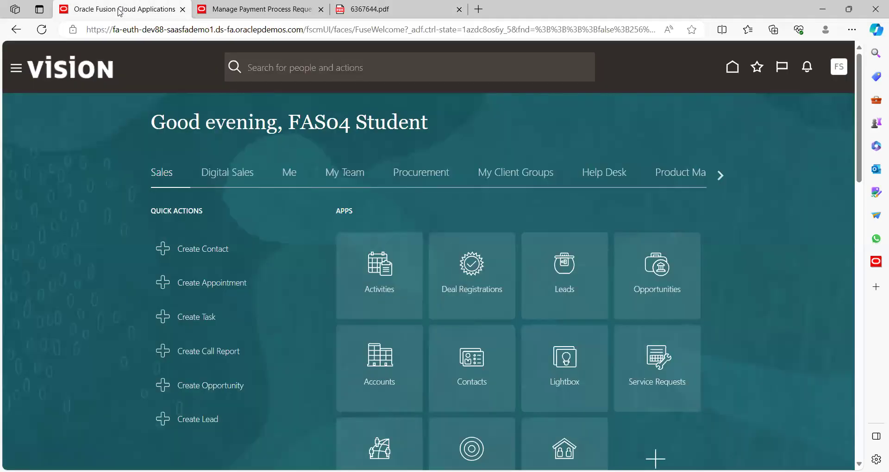
left_click(194, 10)
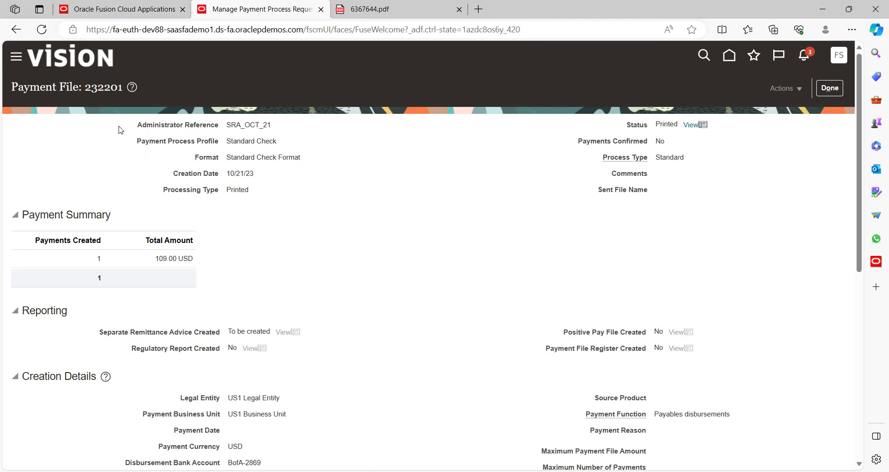
From the Fusion home page, open Scheduled Processes under the Navigator's Tools section.
left_click(131, 12)
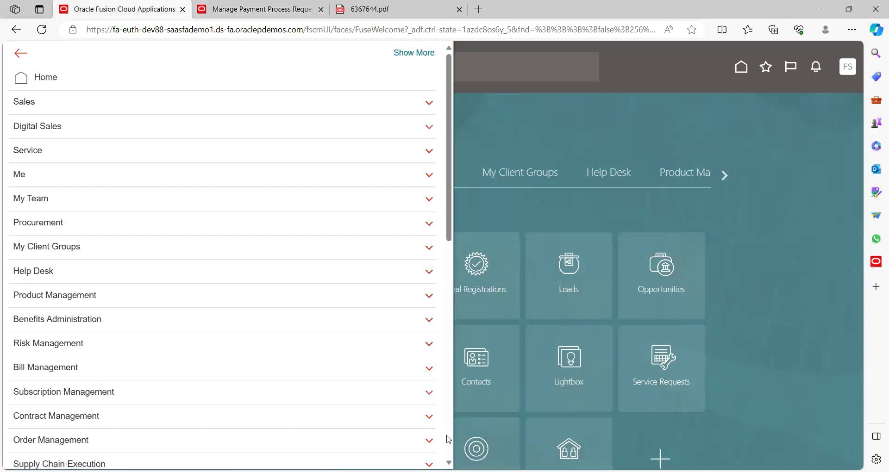
scroll(448, 439, "down", 10)
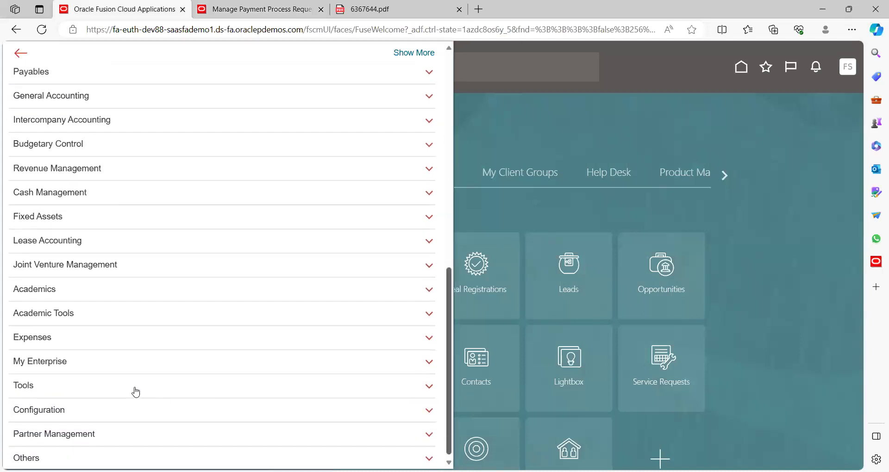
left_click(124, 387)
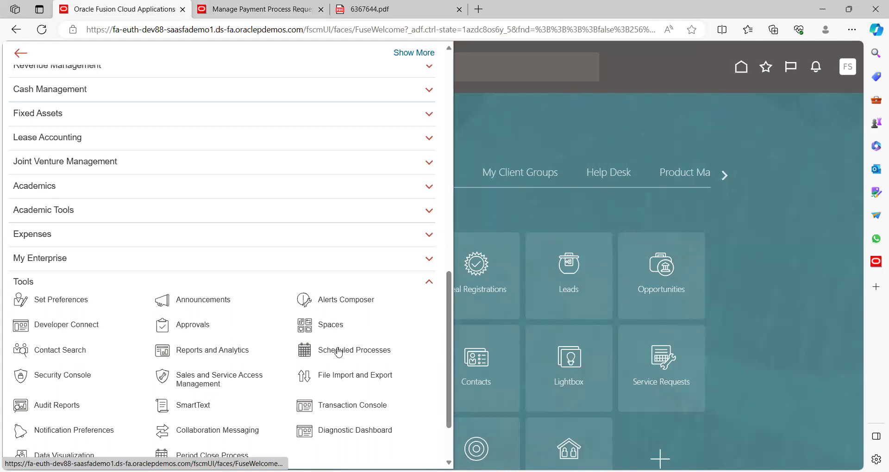
left_click(416, 277)
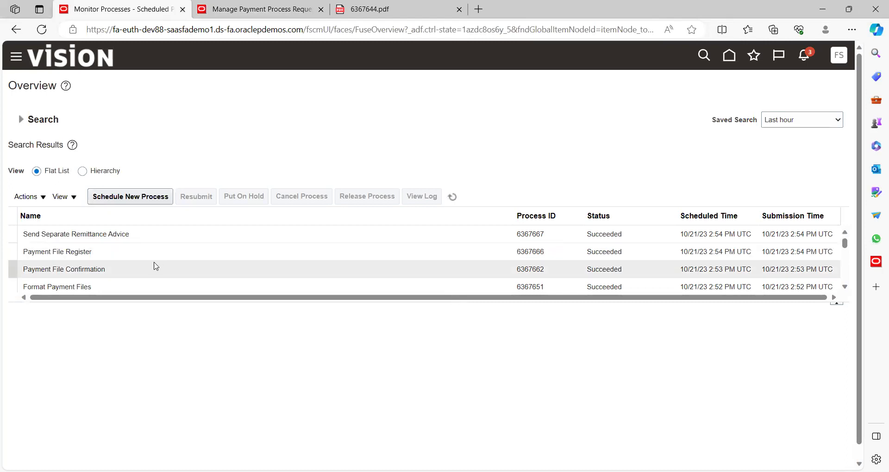
View the Payment File Register process's output attachments, then go back to payment file 232201's page.
left_click(135, 254)
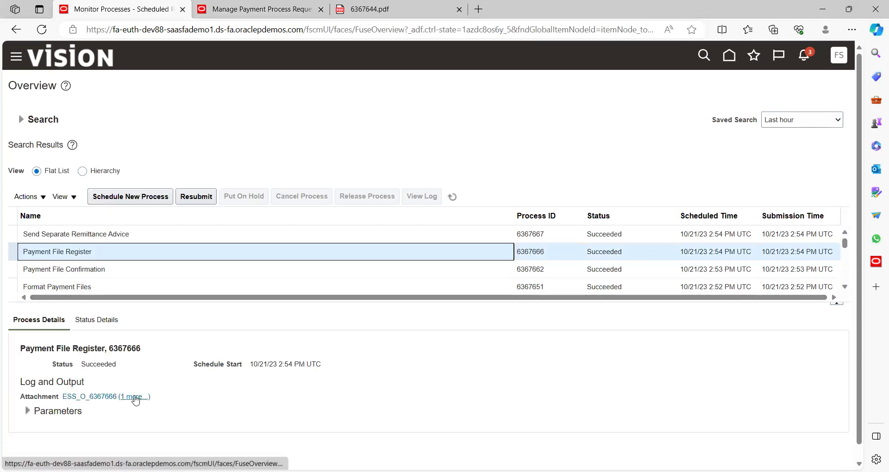
left_click(134, 397)
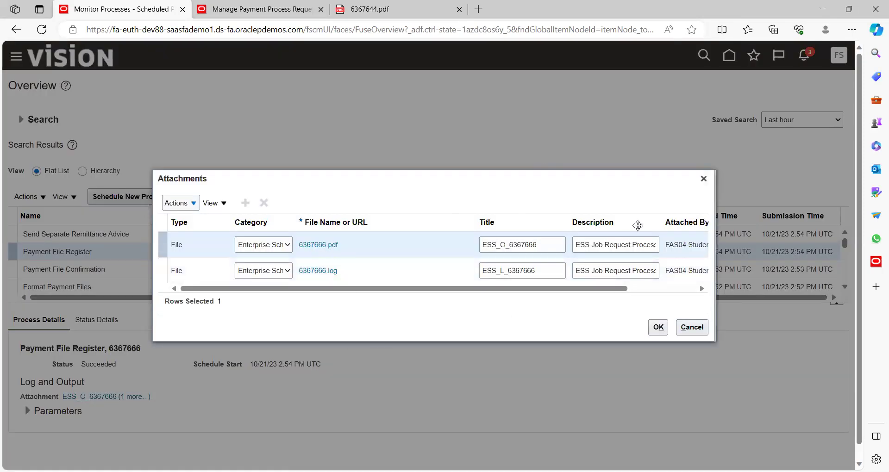
left_click(692, 327)
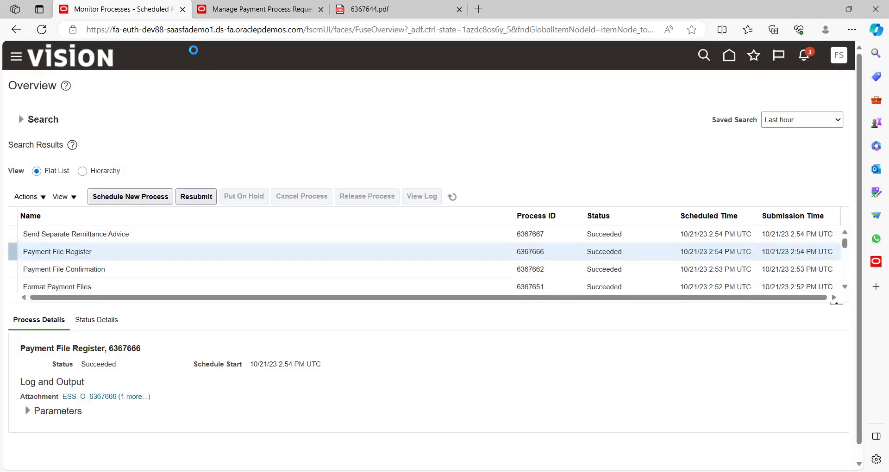
left_click(196, 13)
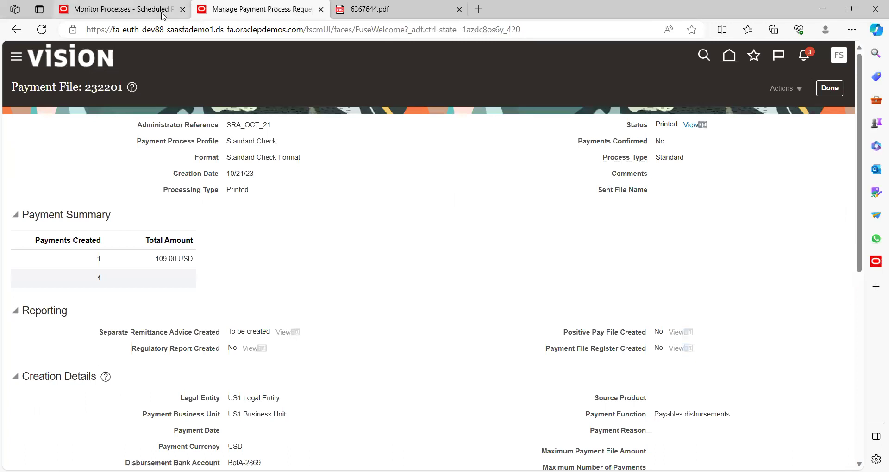
left_click(162, 14)
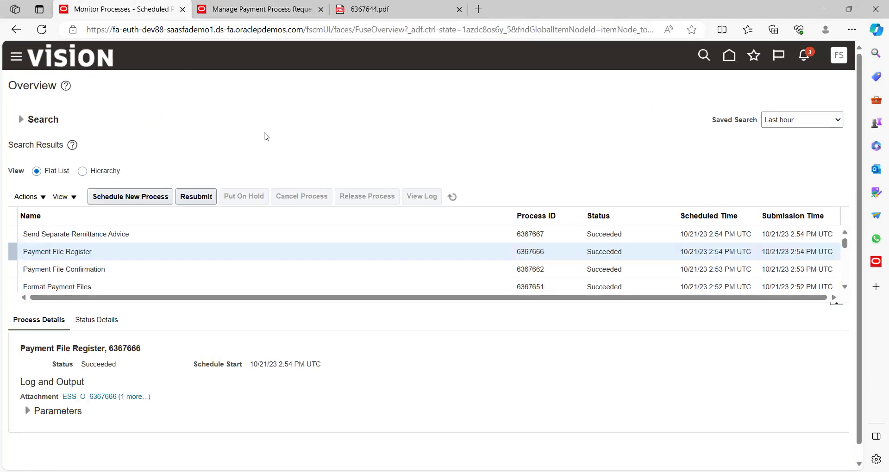
left_click(197, 14)
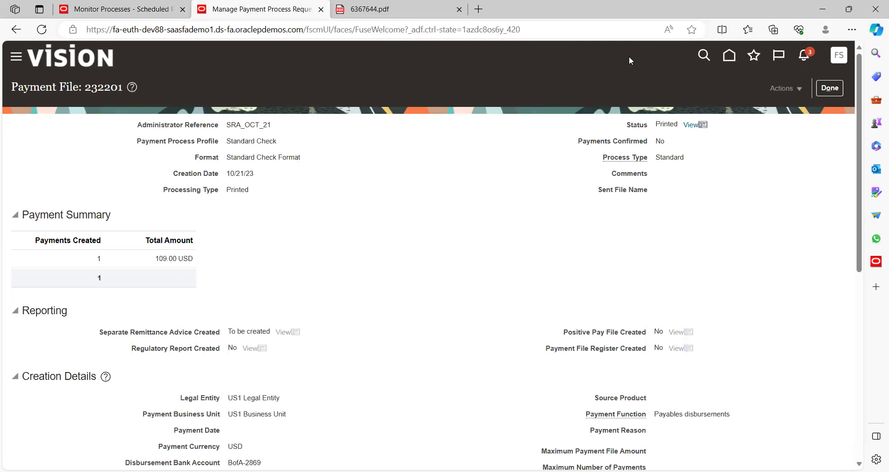
In a new Edge tab, search 'gmail login' and open the Gmail inbox.
left_click(849, 9)
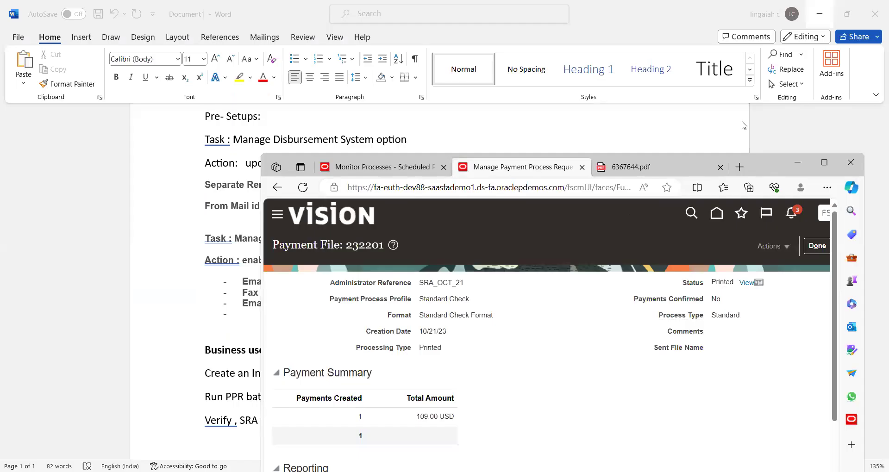
left_click(739, 172)
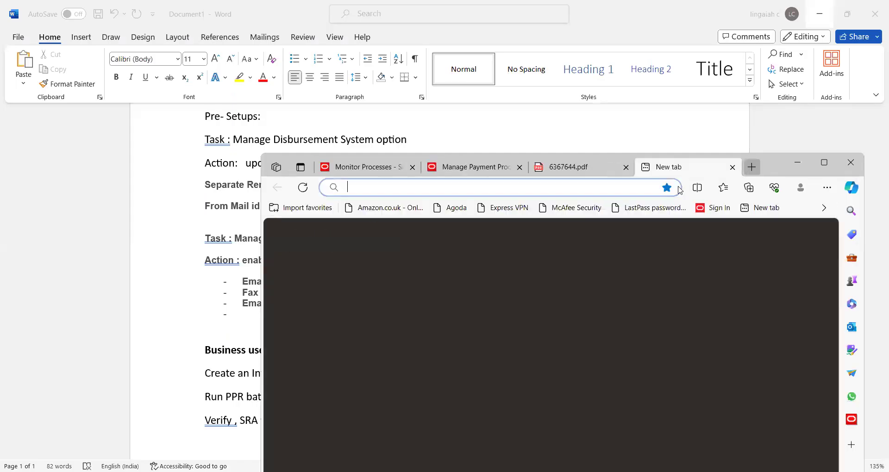
left_click(605, 188)
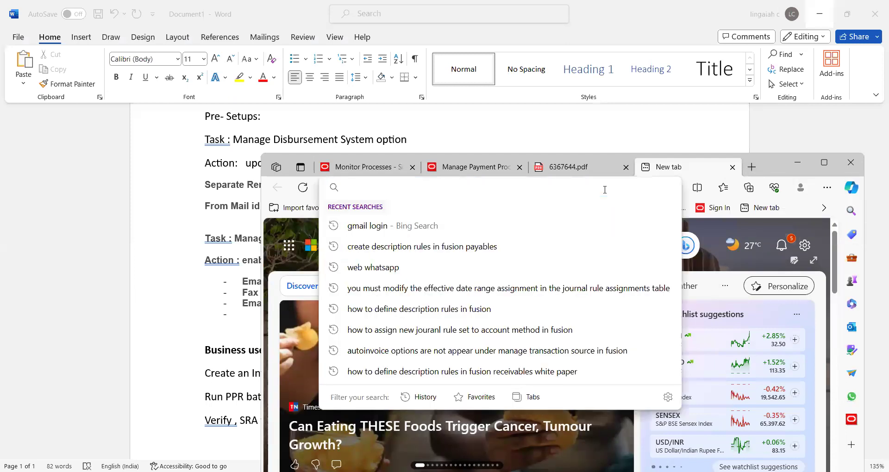
type("gmail login")
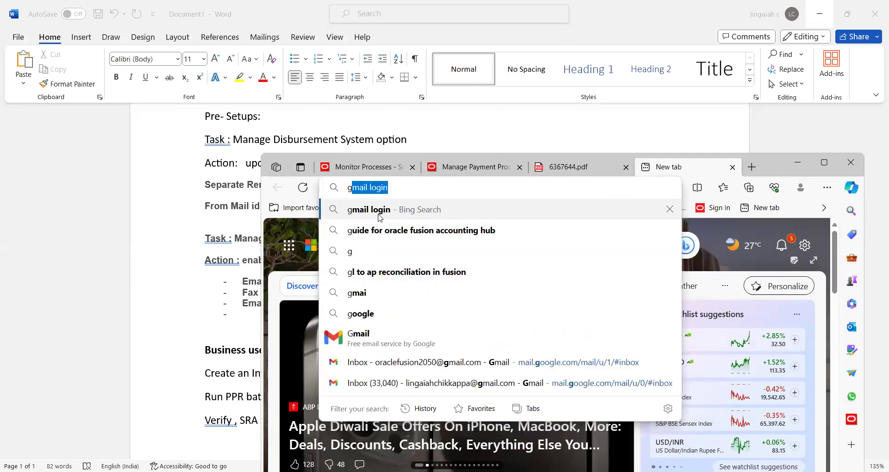
key("Return")
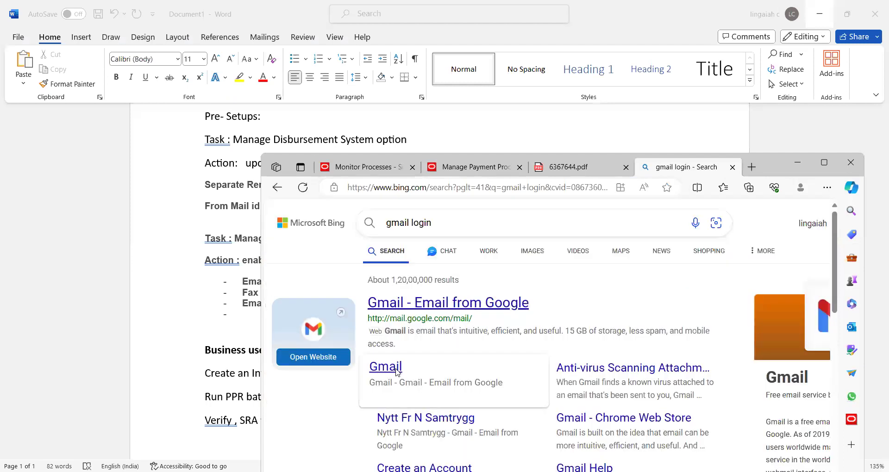
left_click(397, 373)
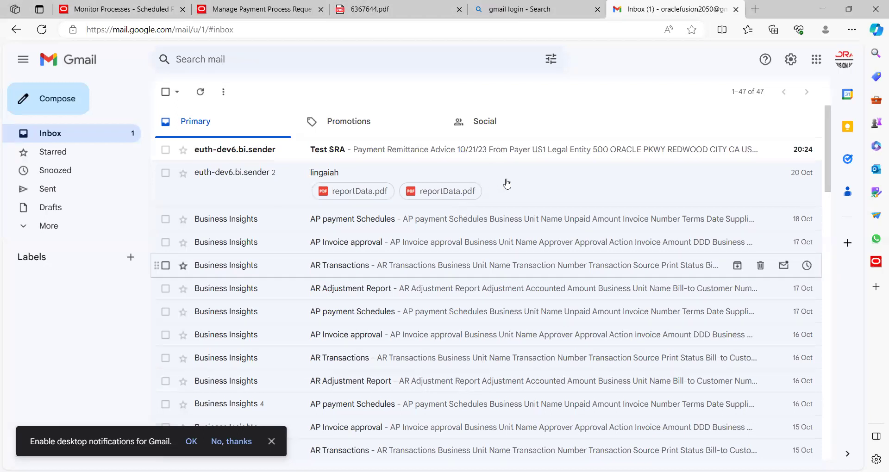
Open the Test SRA email and check the remittance detail: payment 7871, 109.00 USD for SRA_TEST.
left_click(352, 152)
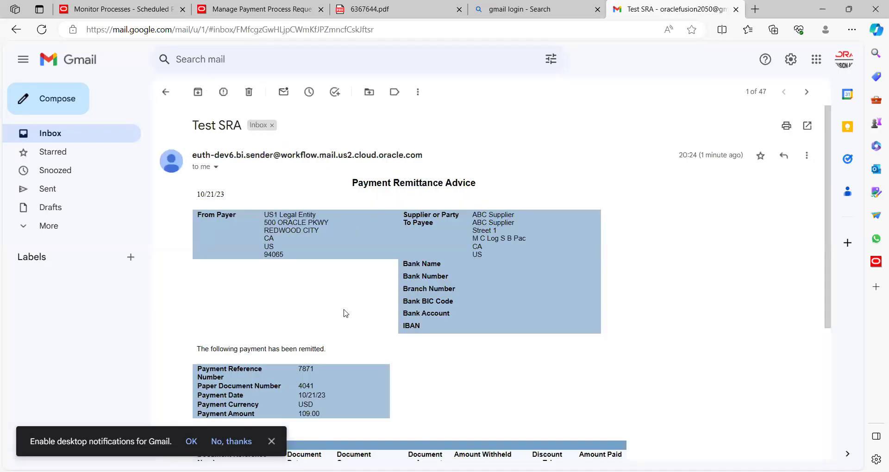
scroll(346, 313, "down", 3)
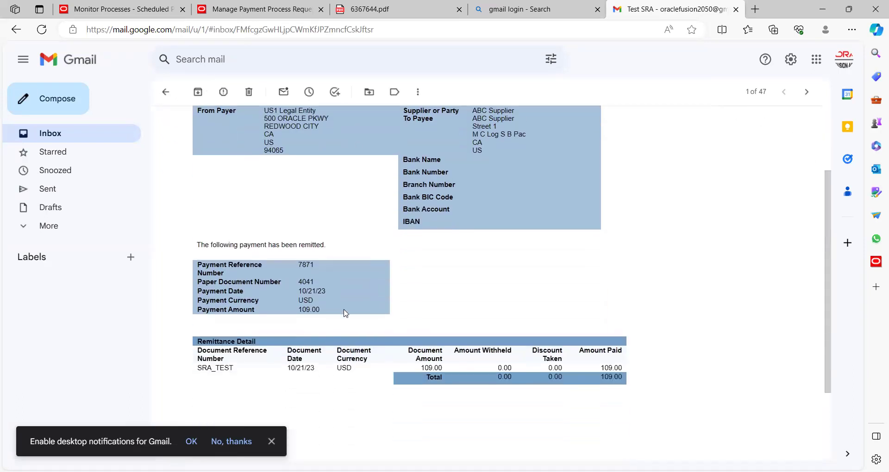
scroll(346, 314, "up", 3)
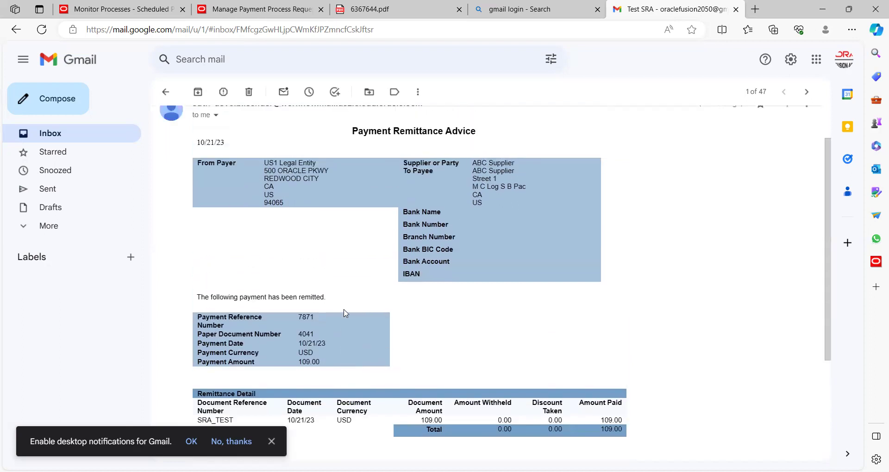
scroll(345, 314, "up", 1)
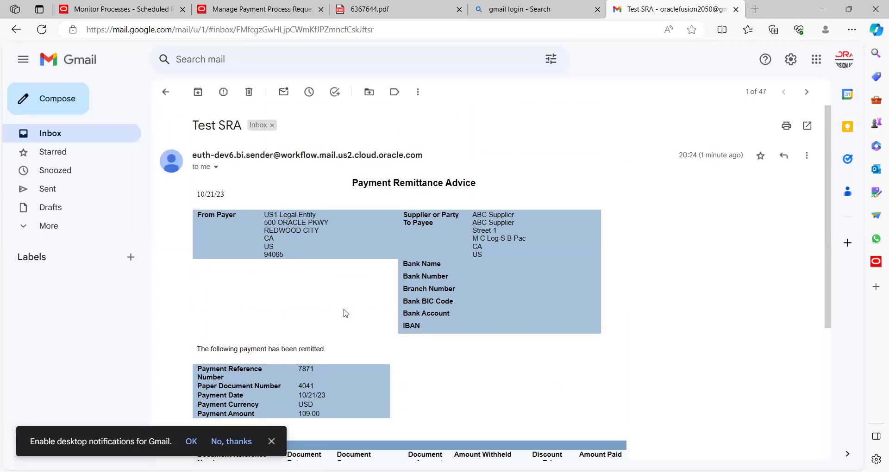
scroll(345, 313, "down", 1)
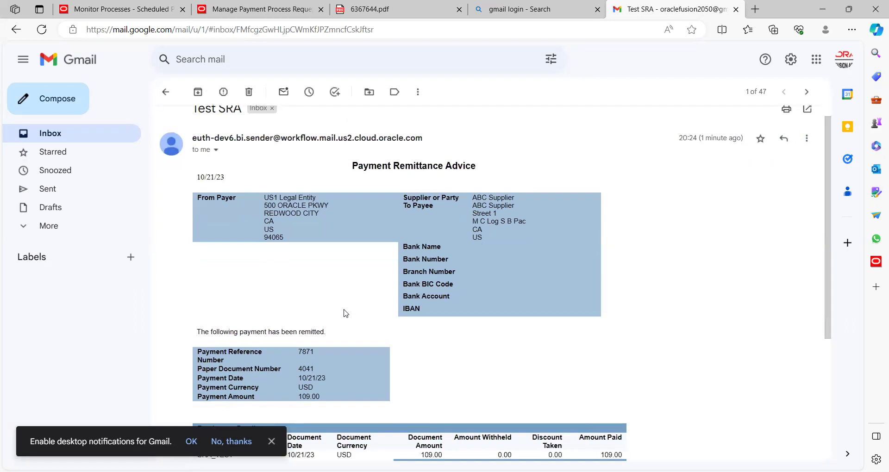
scroll(346, 314, "down", 2)
scroll(345, 313, "up", 3)
scroll(345, 313, "down", 1)
scroll(346, 313, "up", 1)
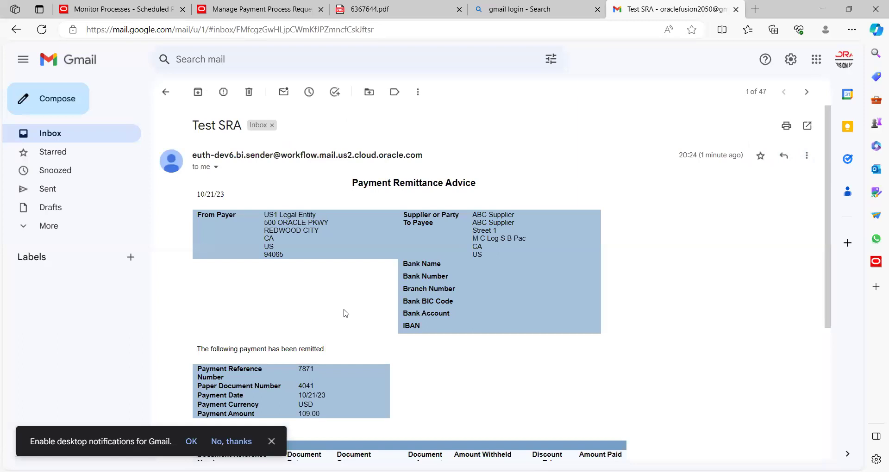